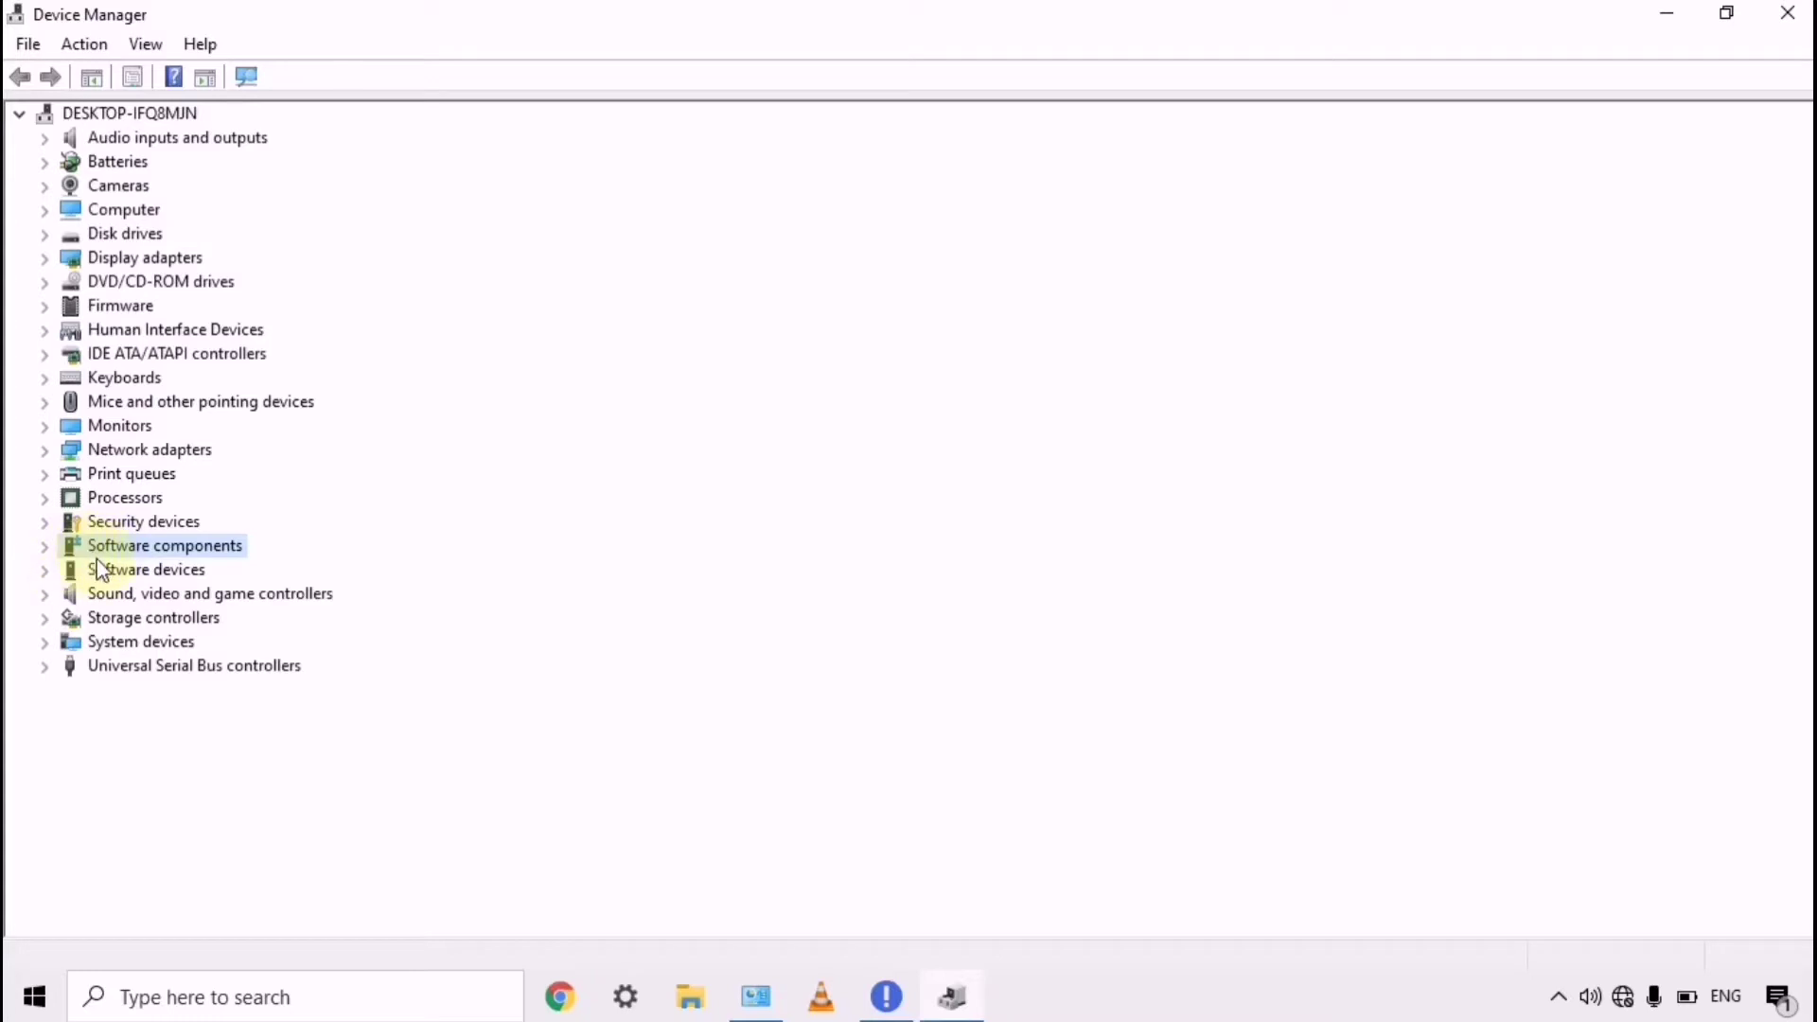
- Close the Generic software component properties without saving, along with the Device Manager and Control Panel windows
click(1798, 16)
click(1107, 553)
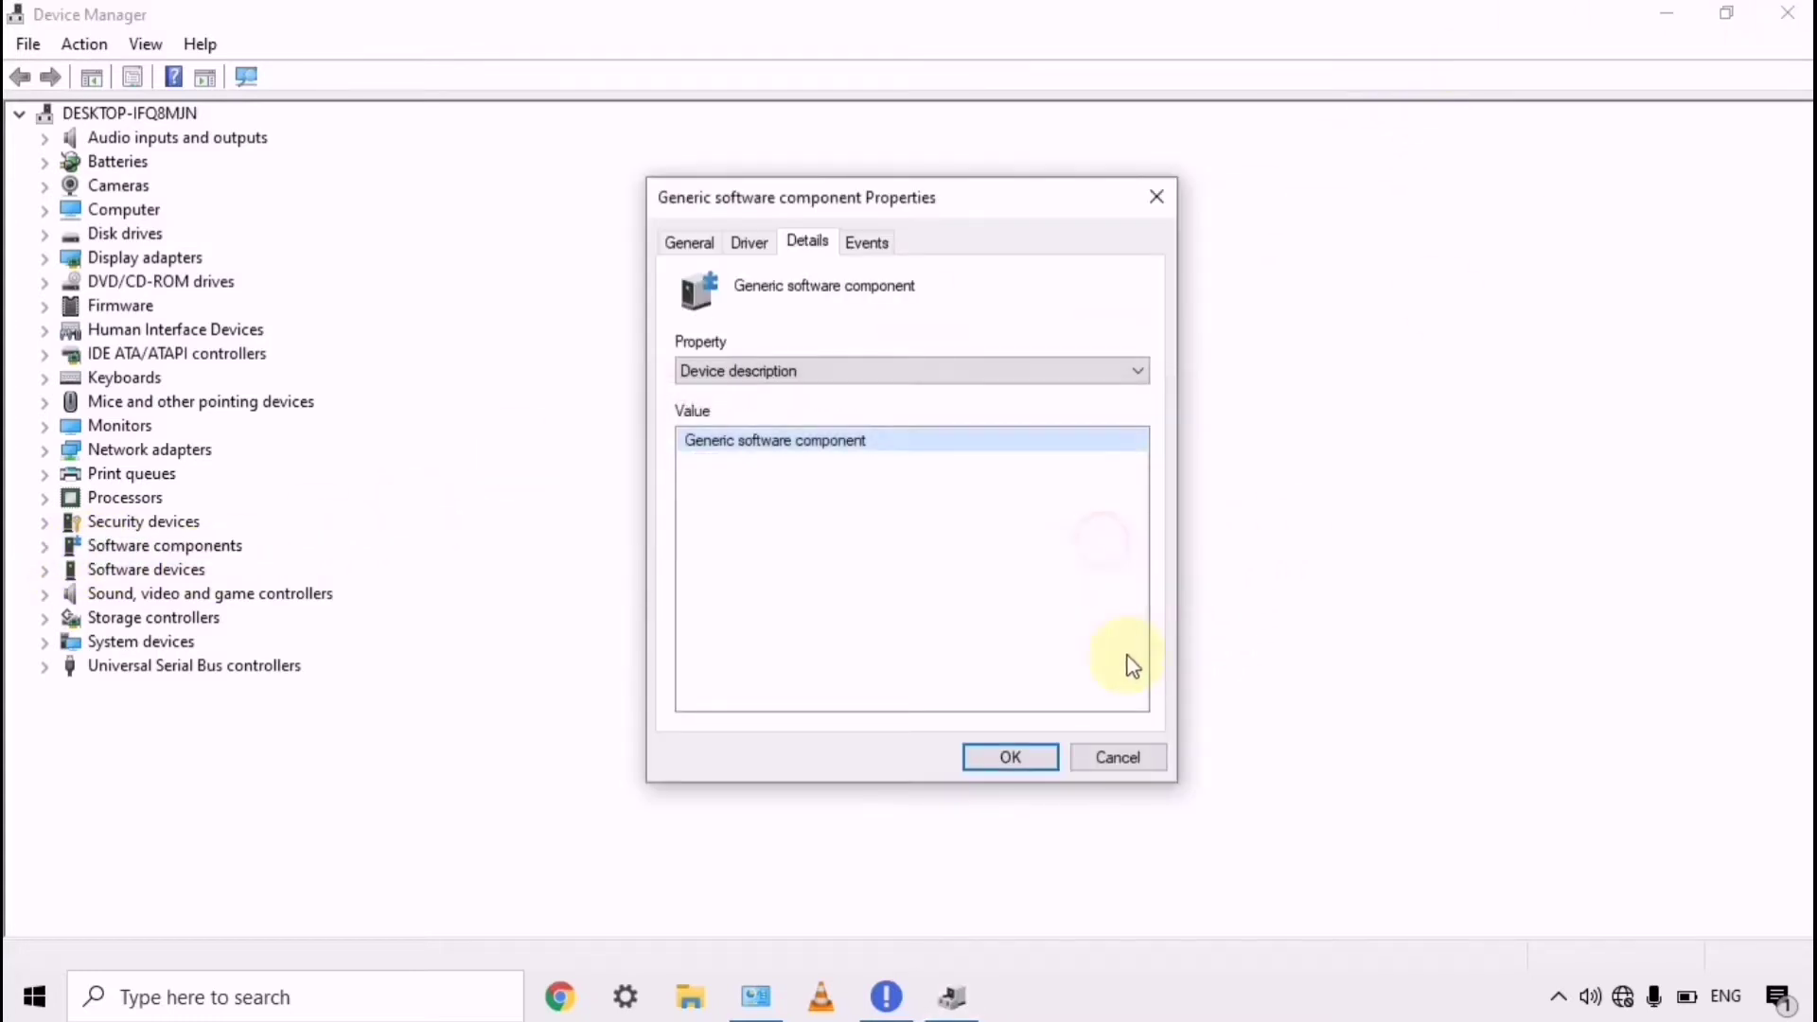
click(1118, 757)
click(1801, 11)
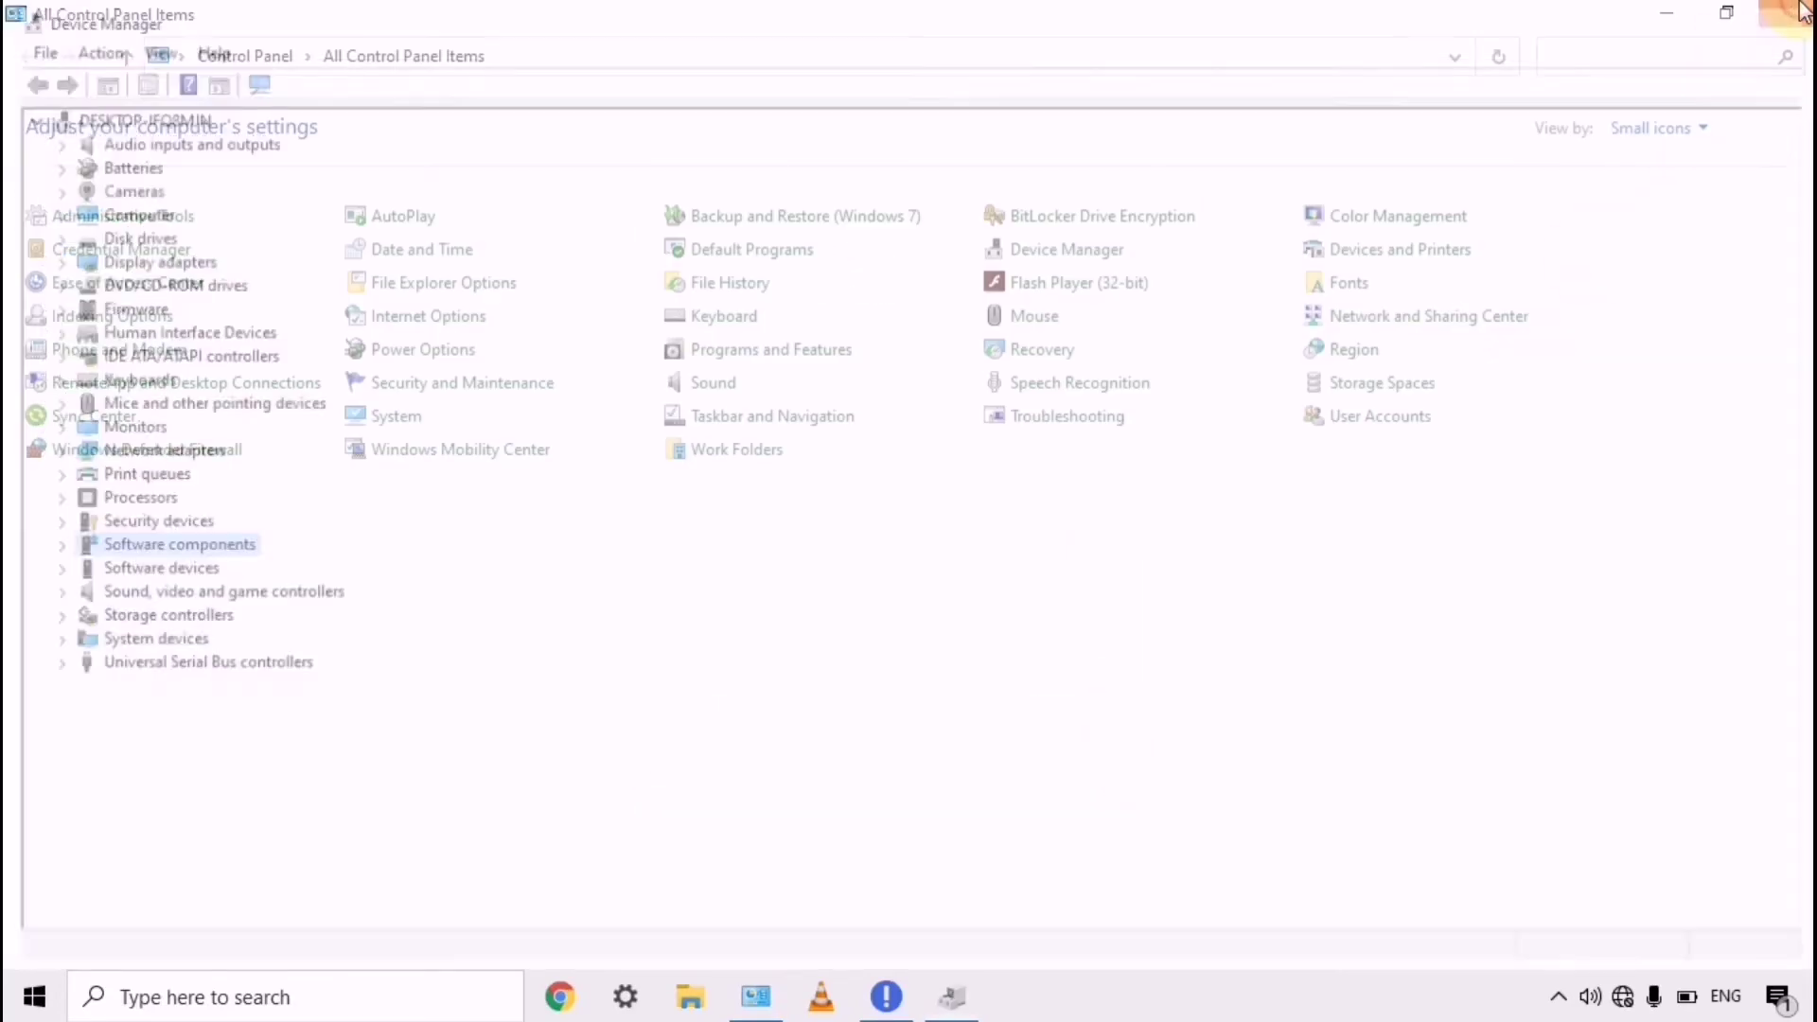
click(1801, 11)
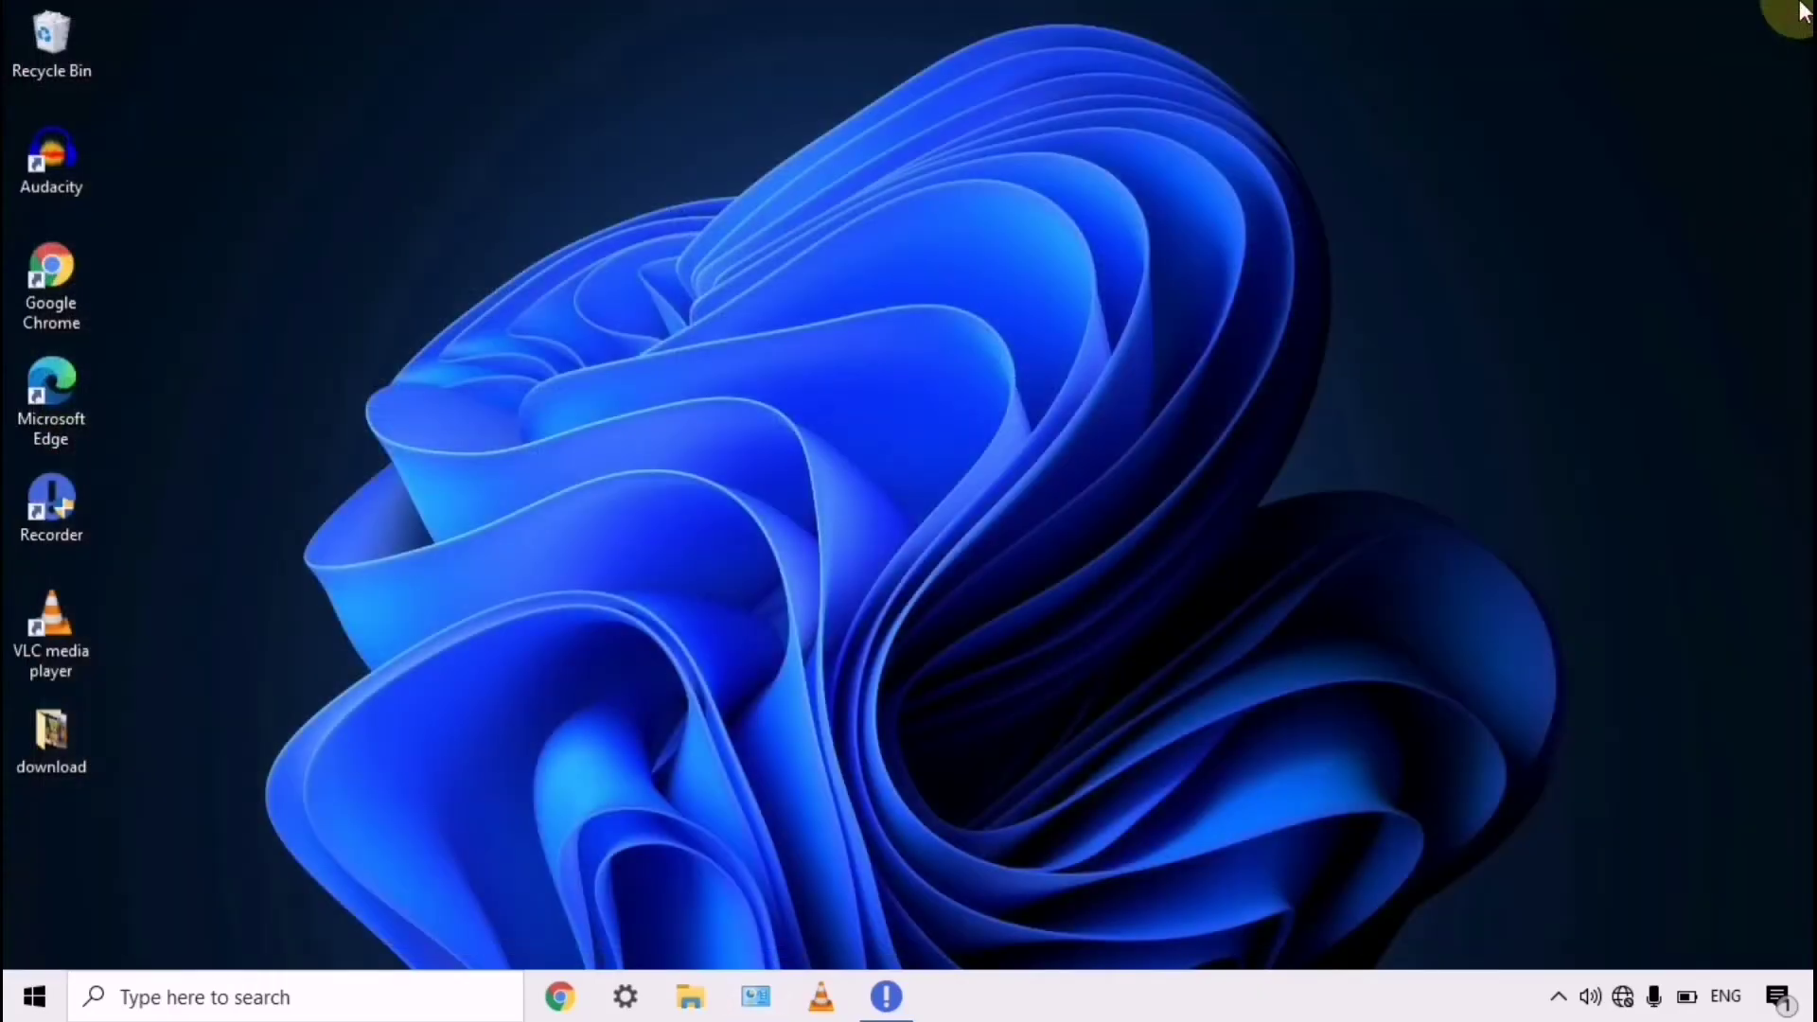
- Search Windows for "cont", open Control Panel and display its items as small icons
click(168, 998)
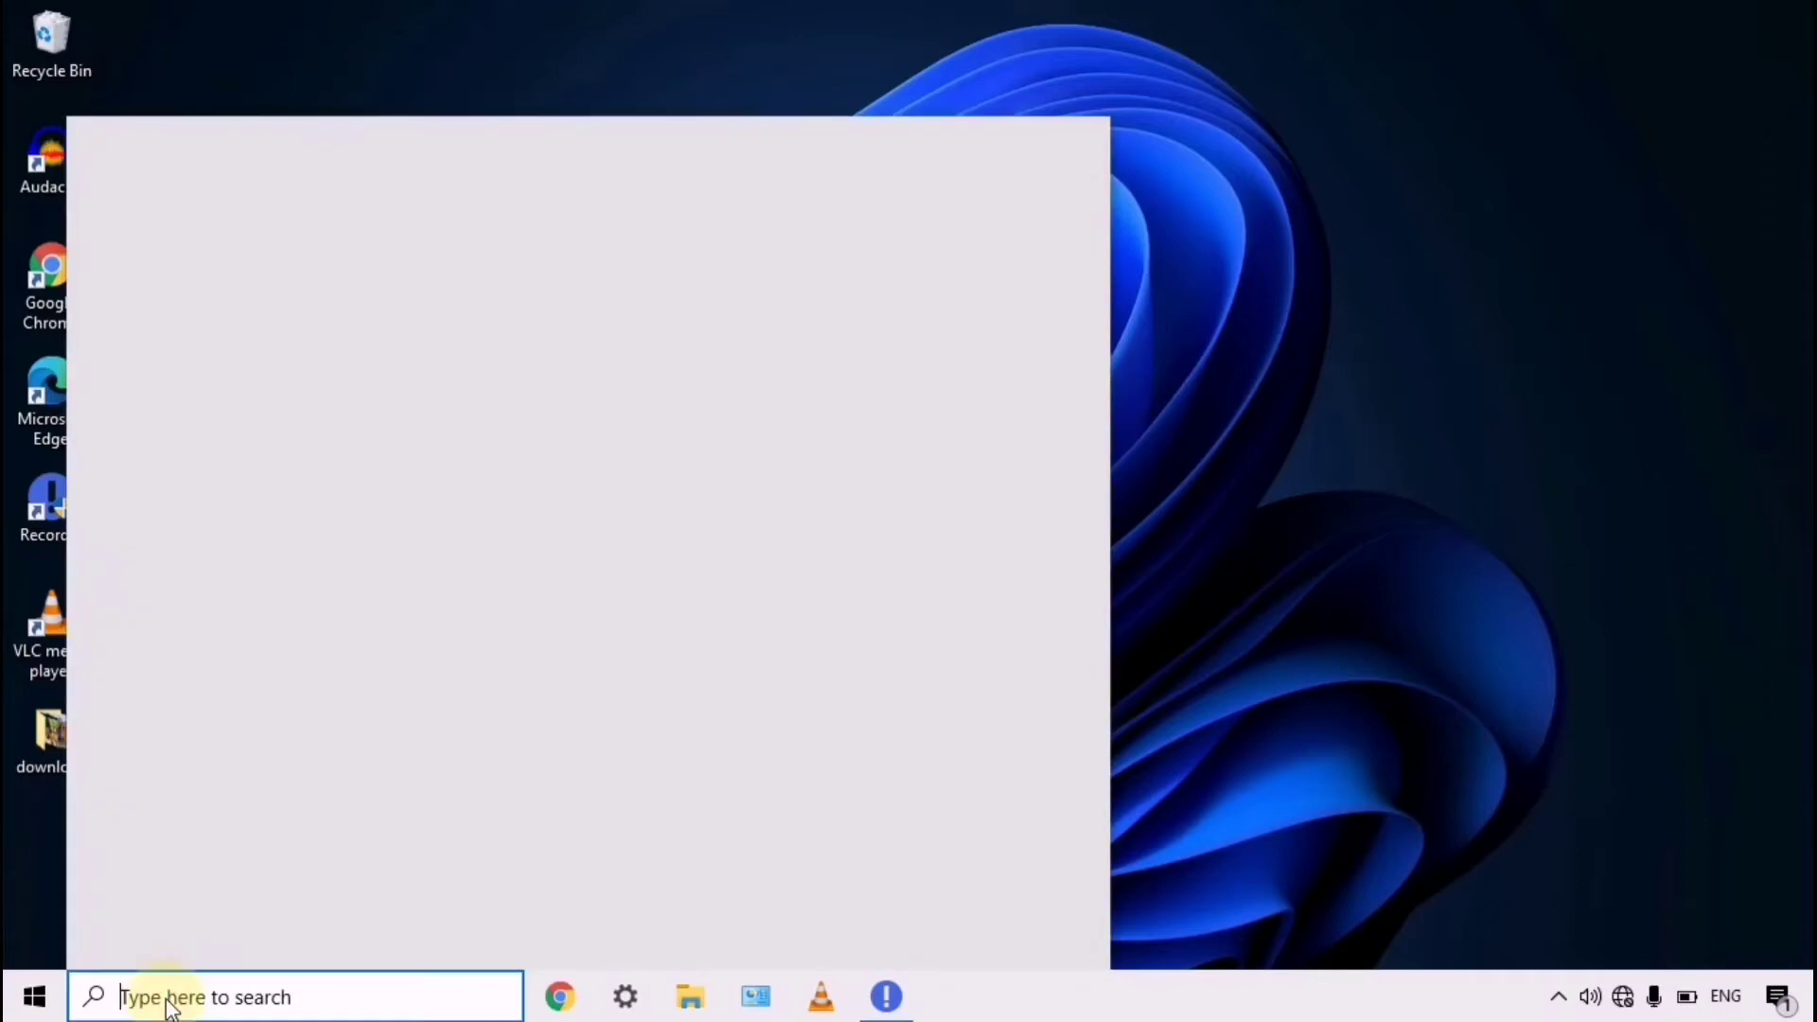
text(cont)
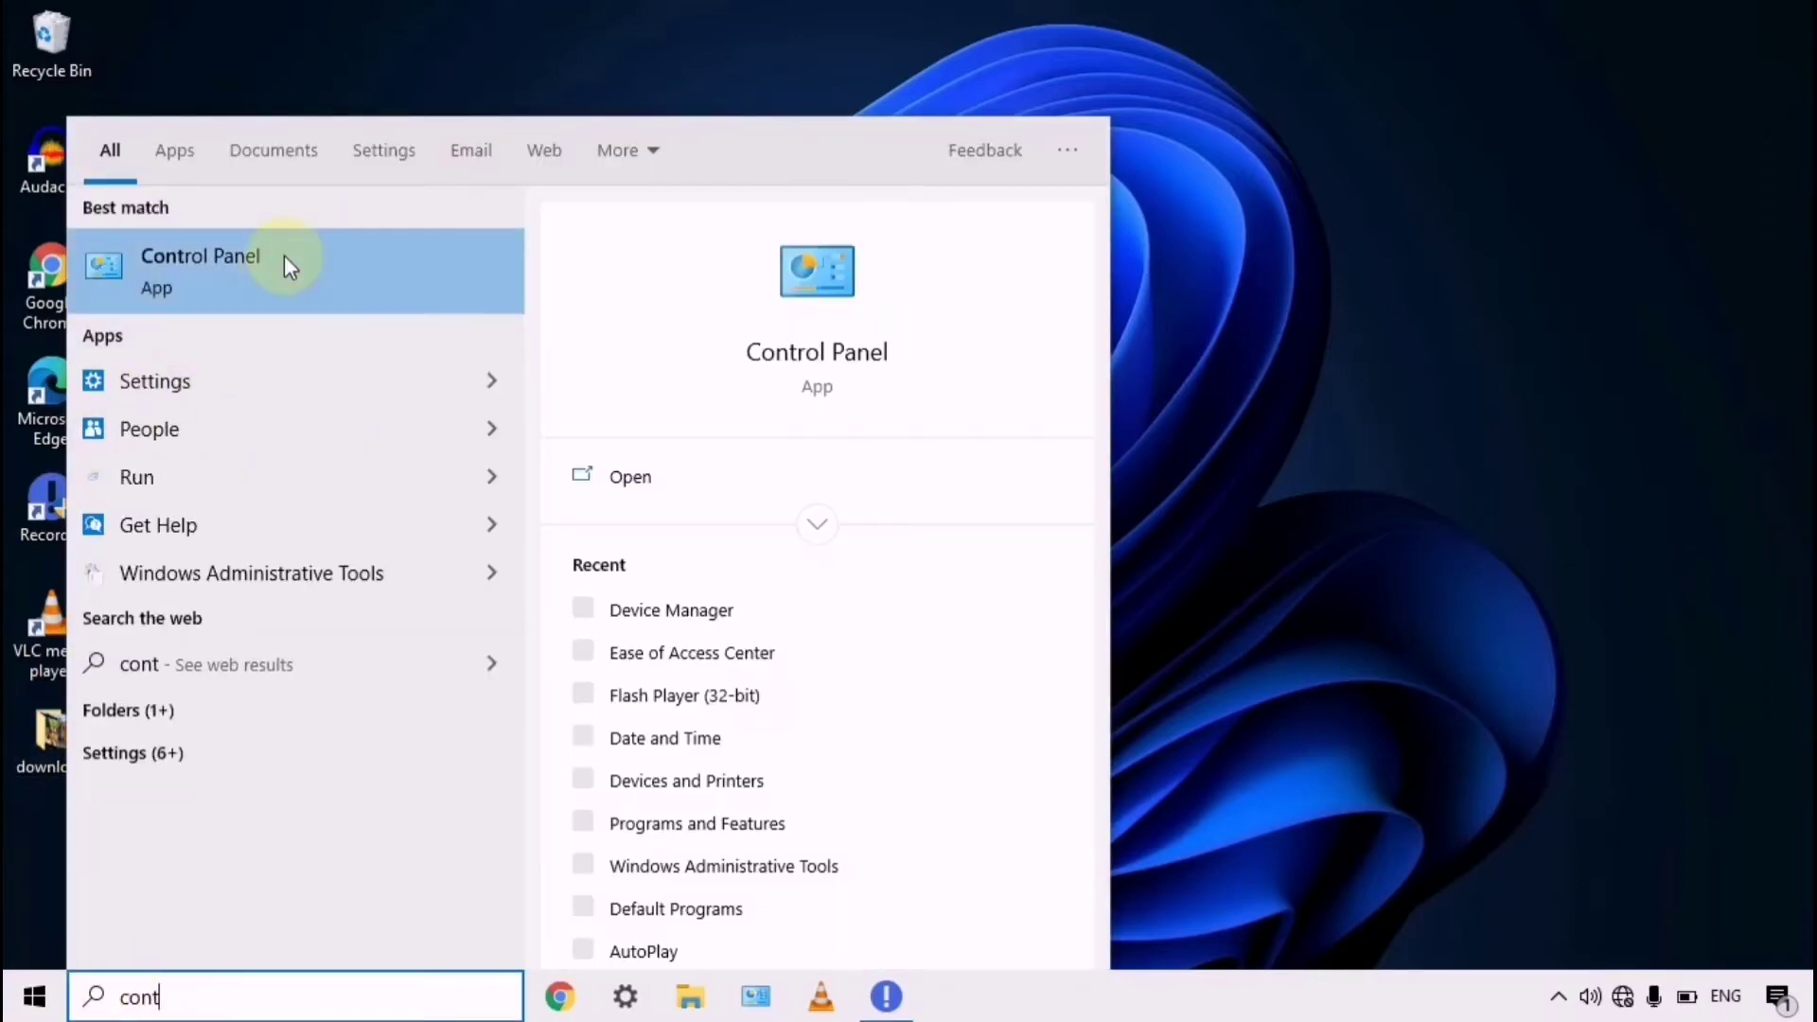
click(284, 254)
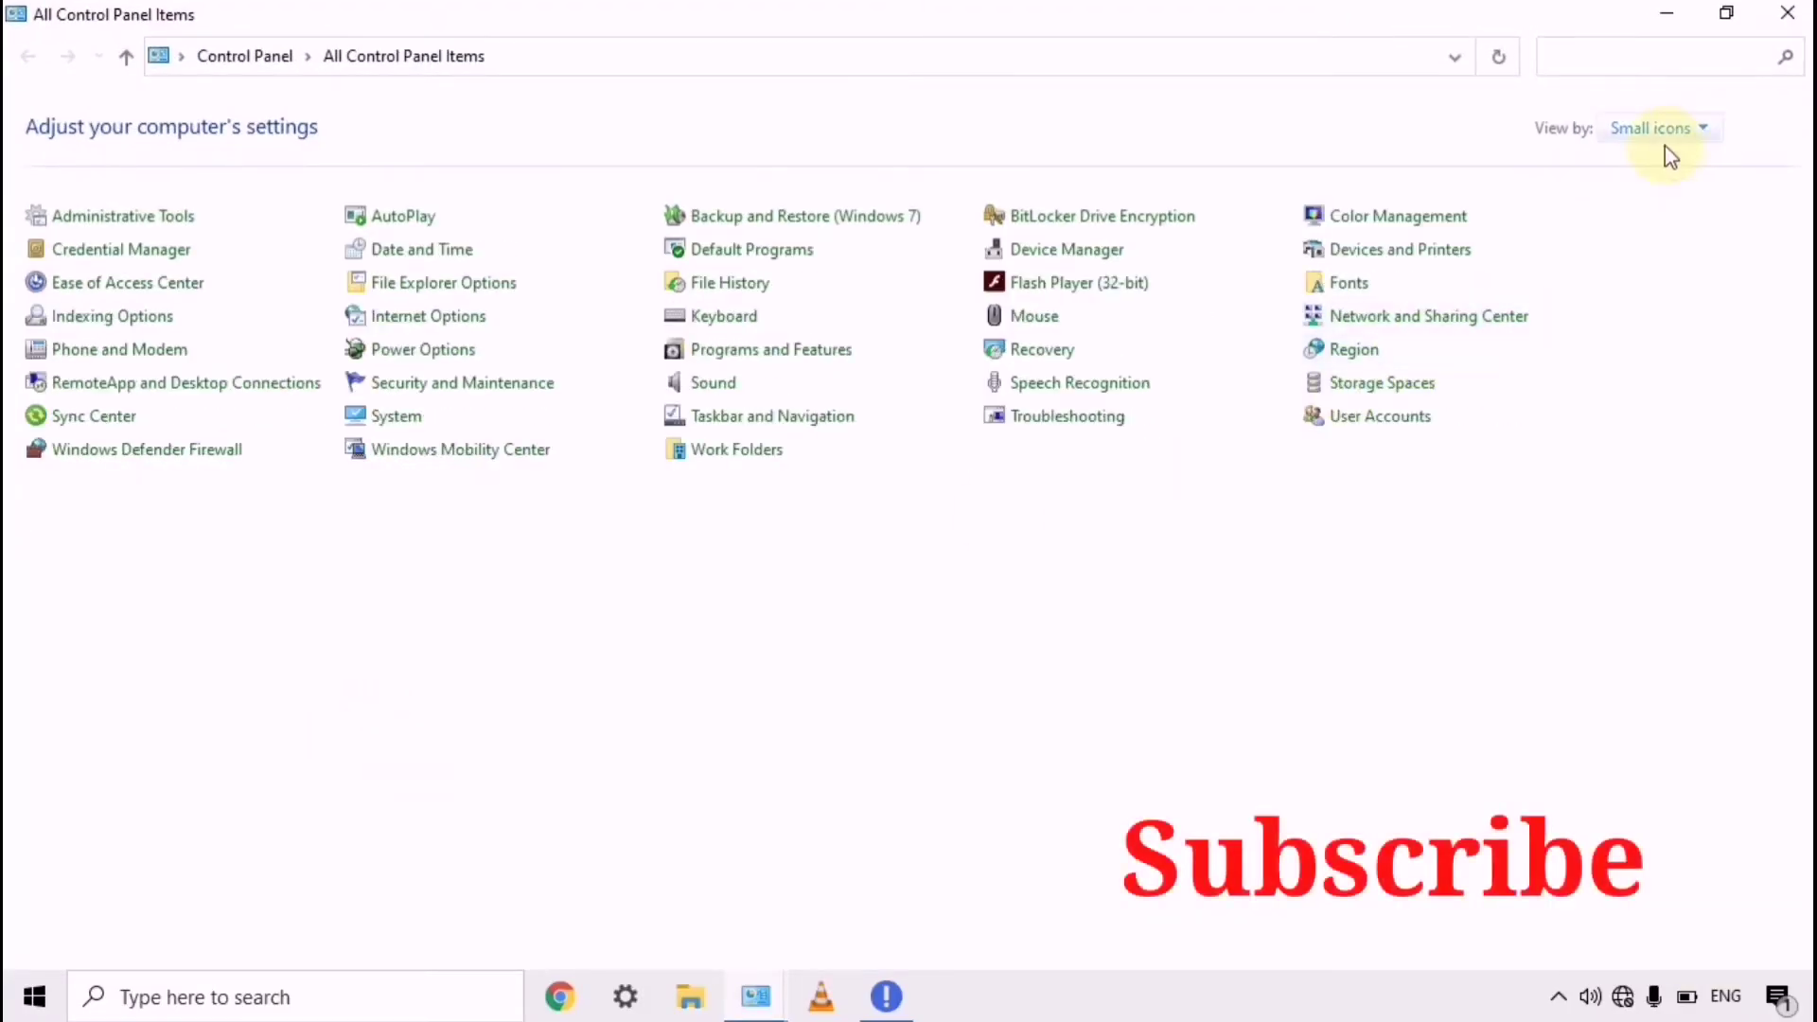
click(1695, 138)
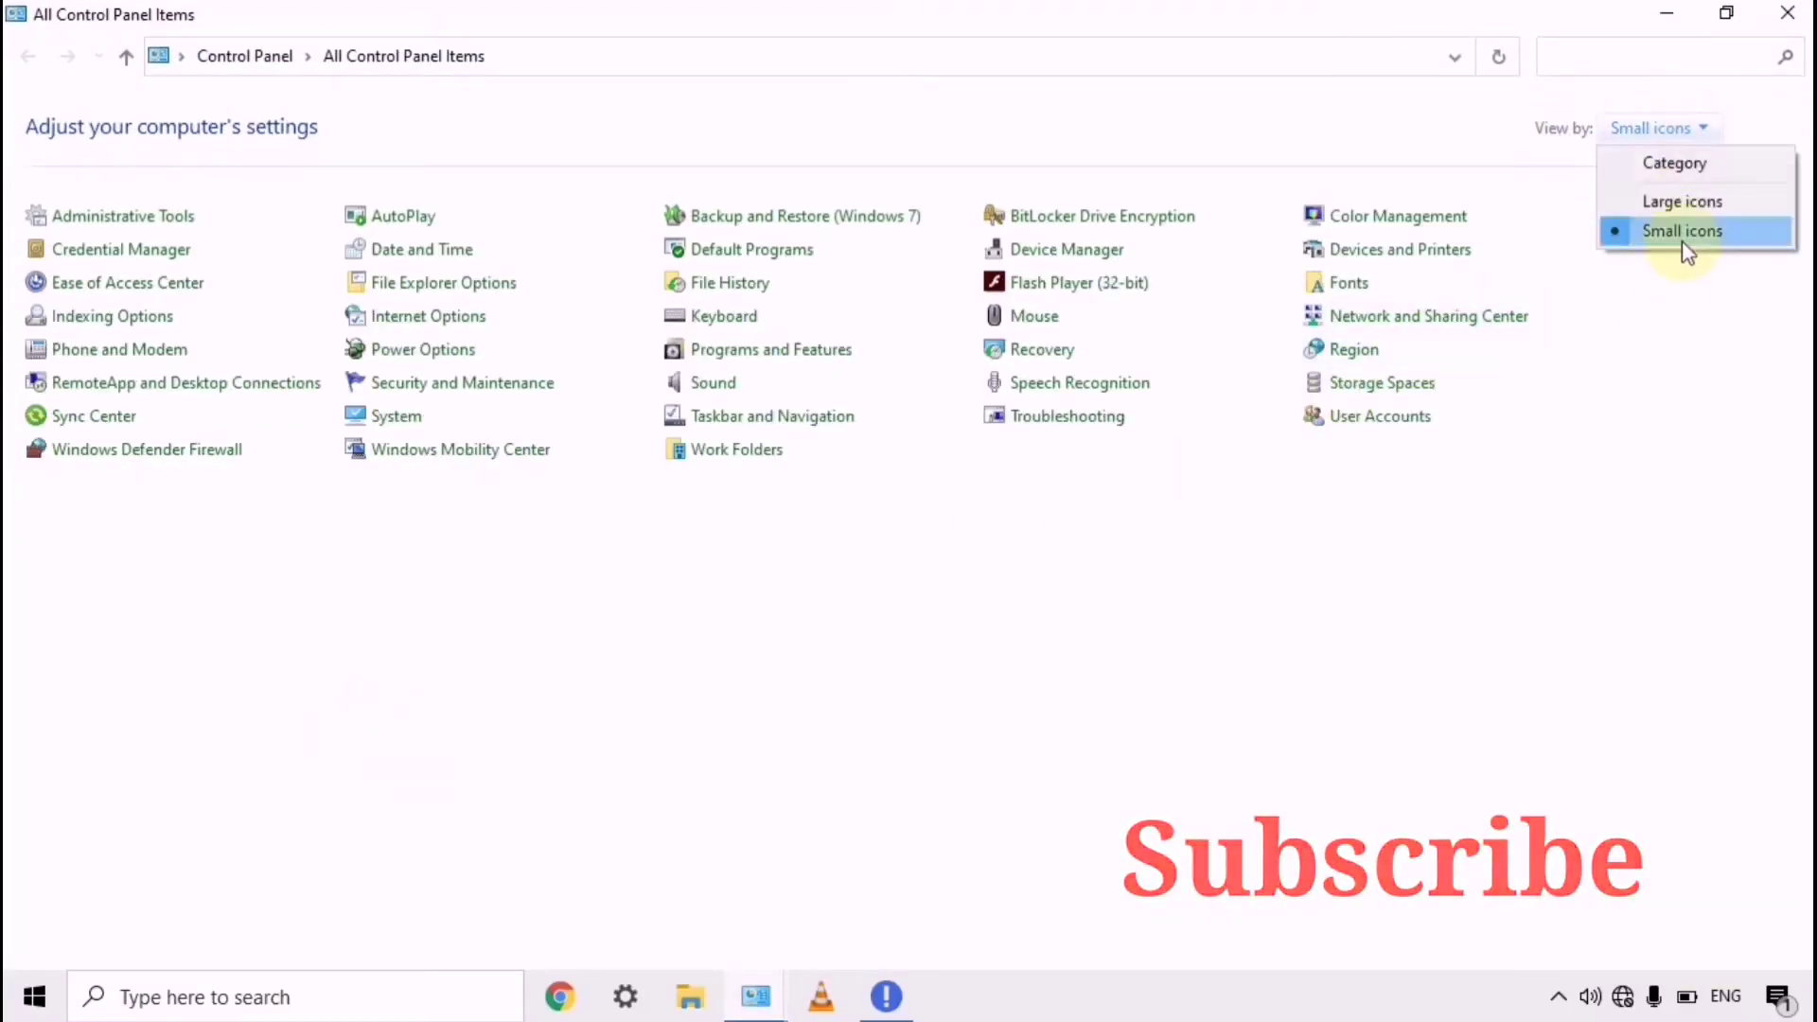
click(1684, 234)
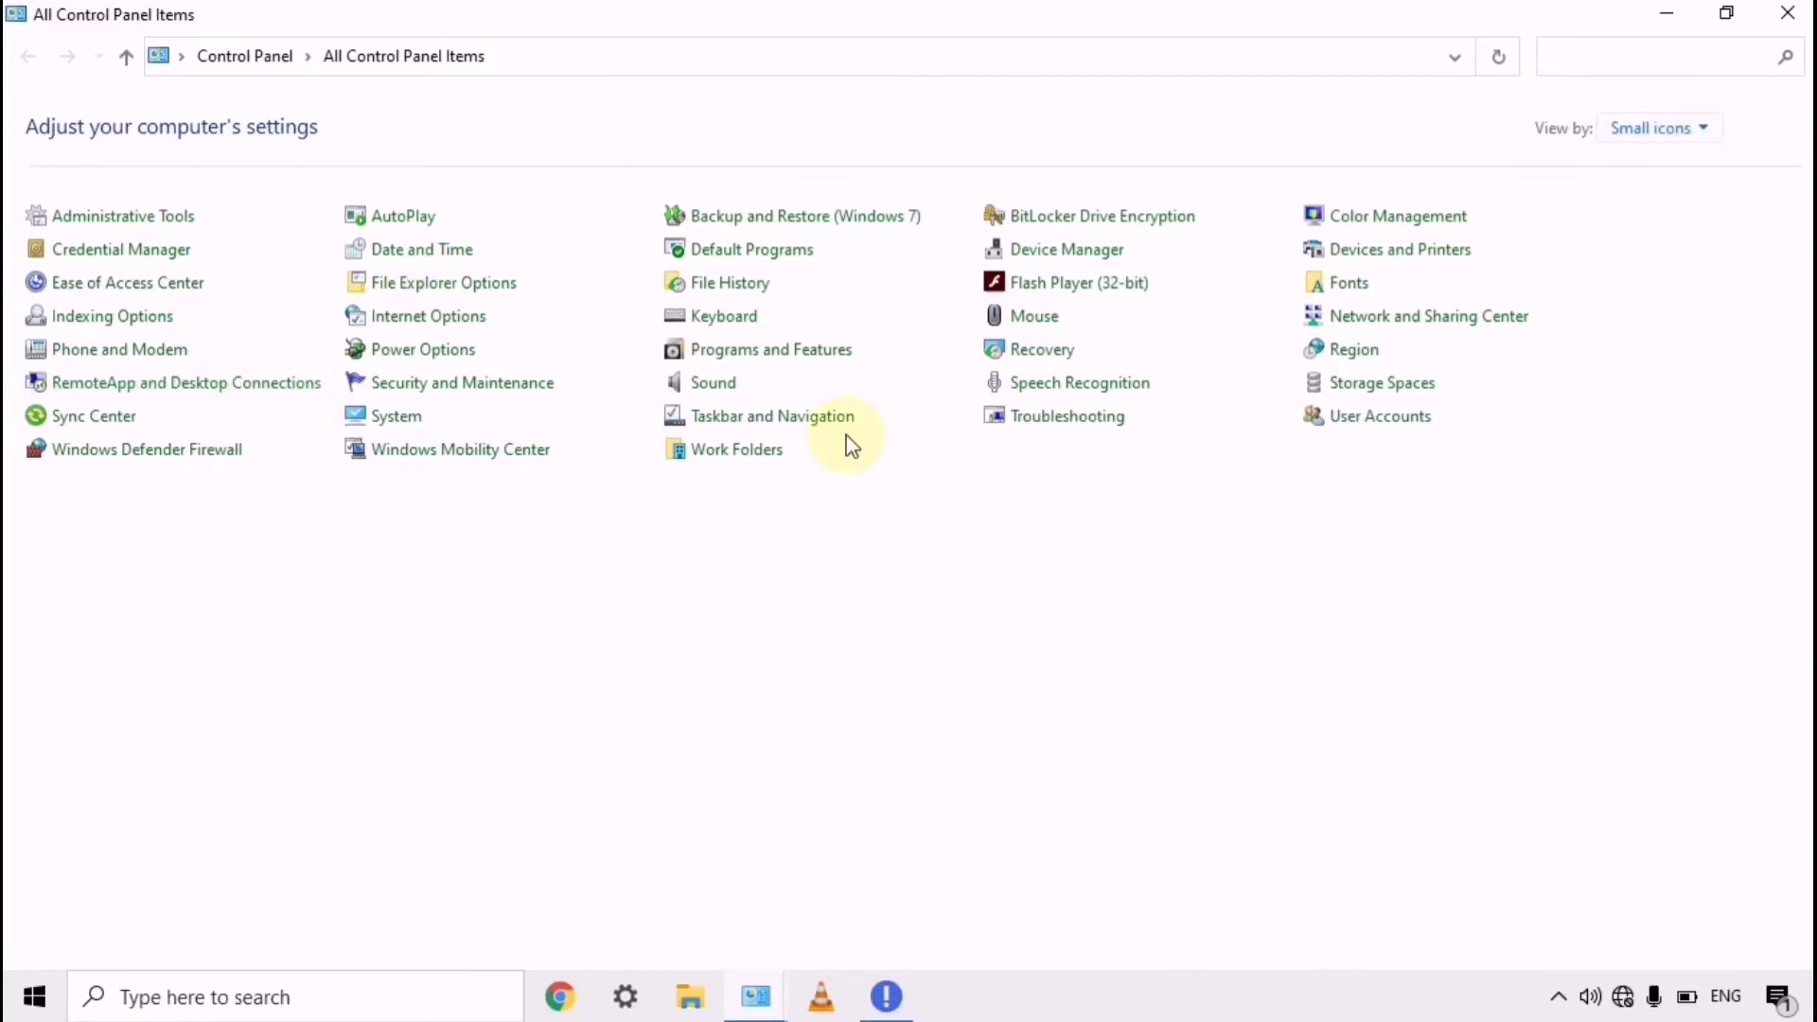
- Open Device Manager in a maximized window and select the Software components category
click(1037, 260)
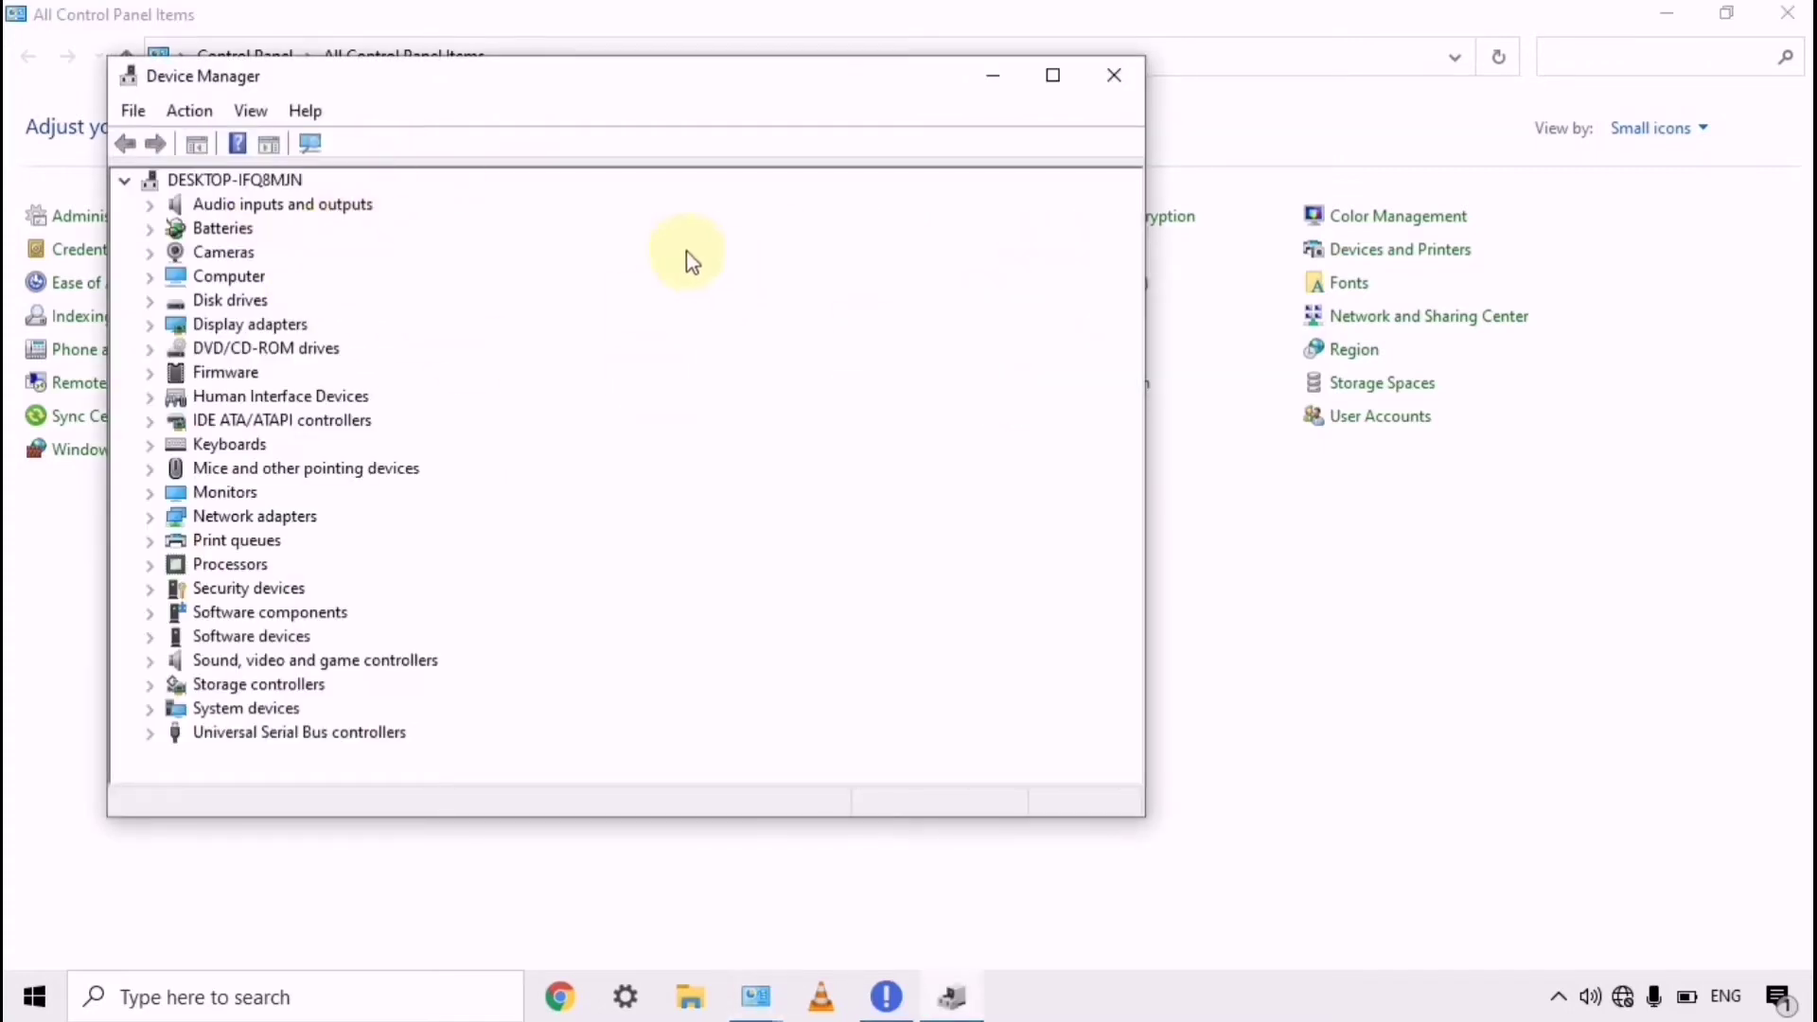
double_click(649, 83)
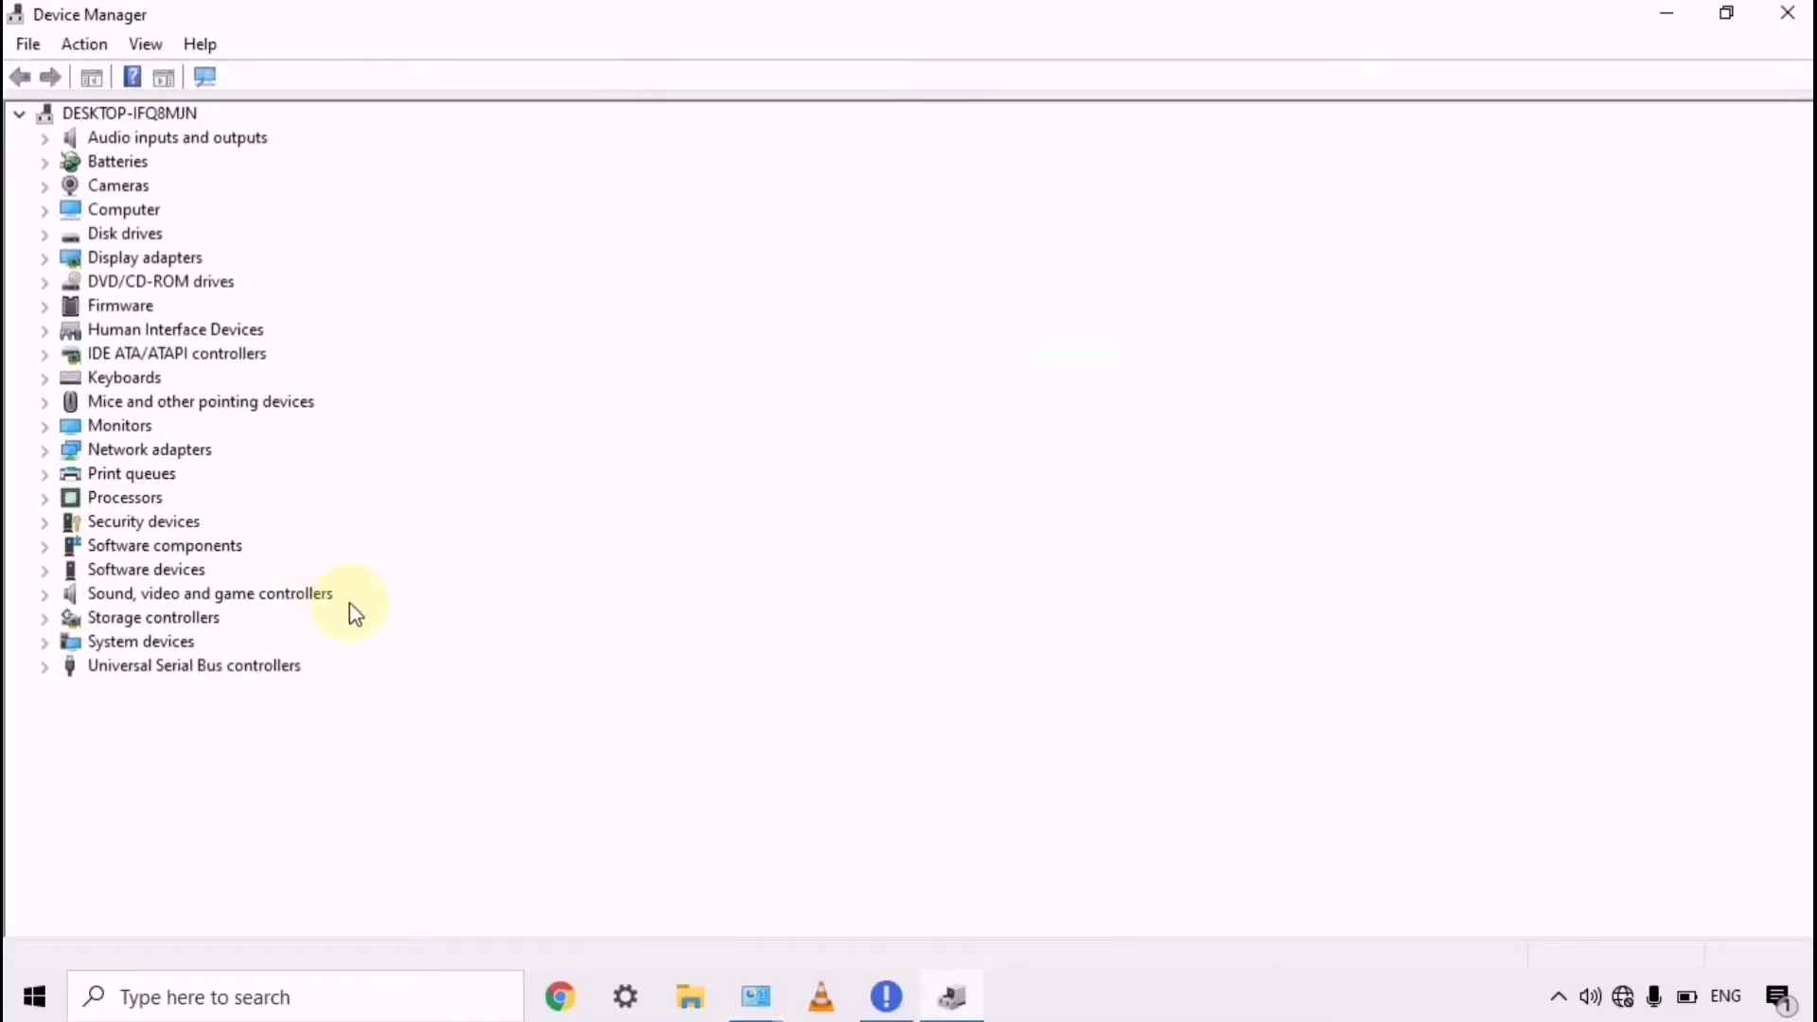
click(125, 549)
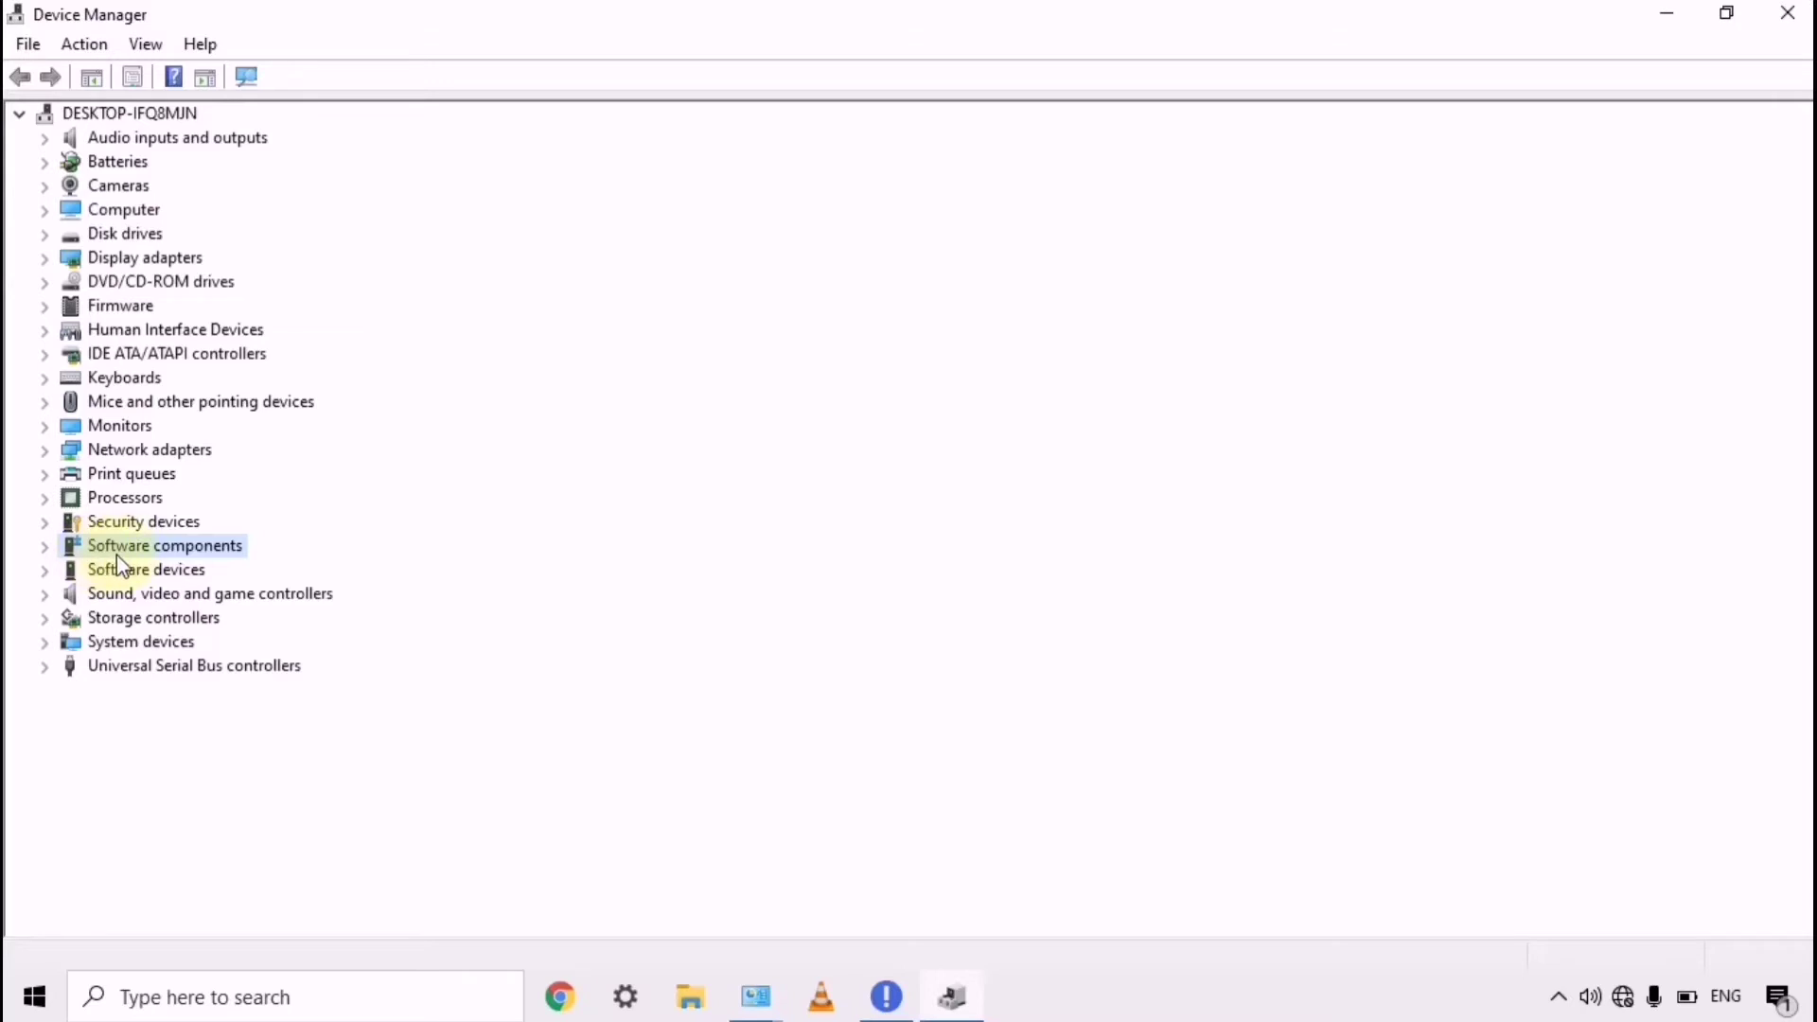
click(1658, 21)
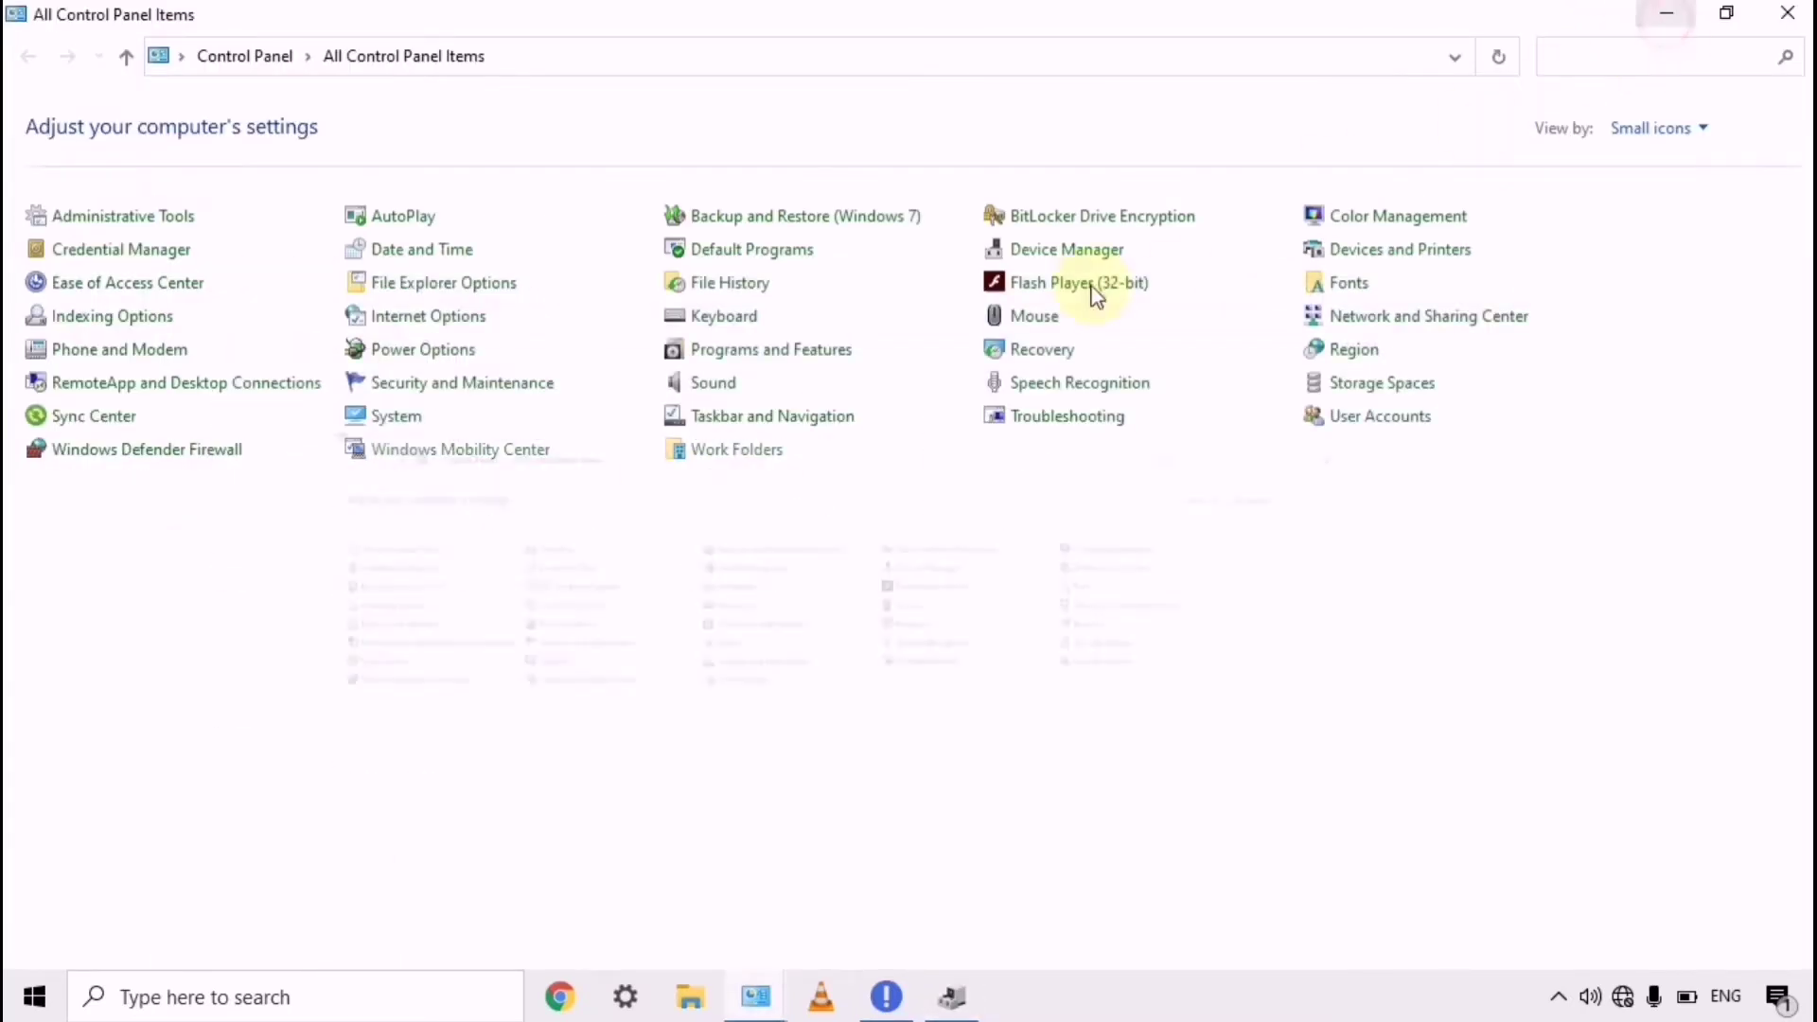
click(1771, 17)
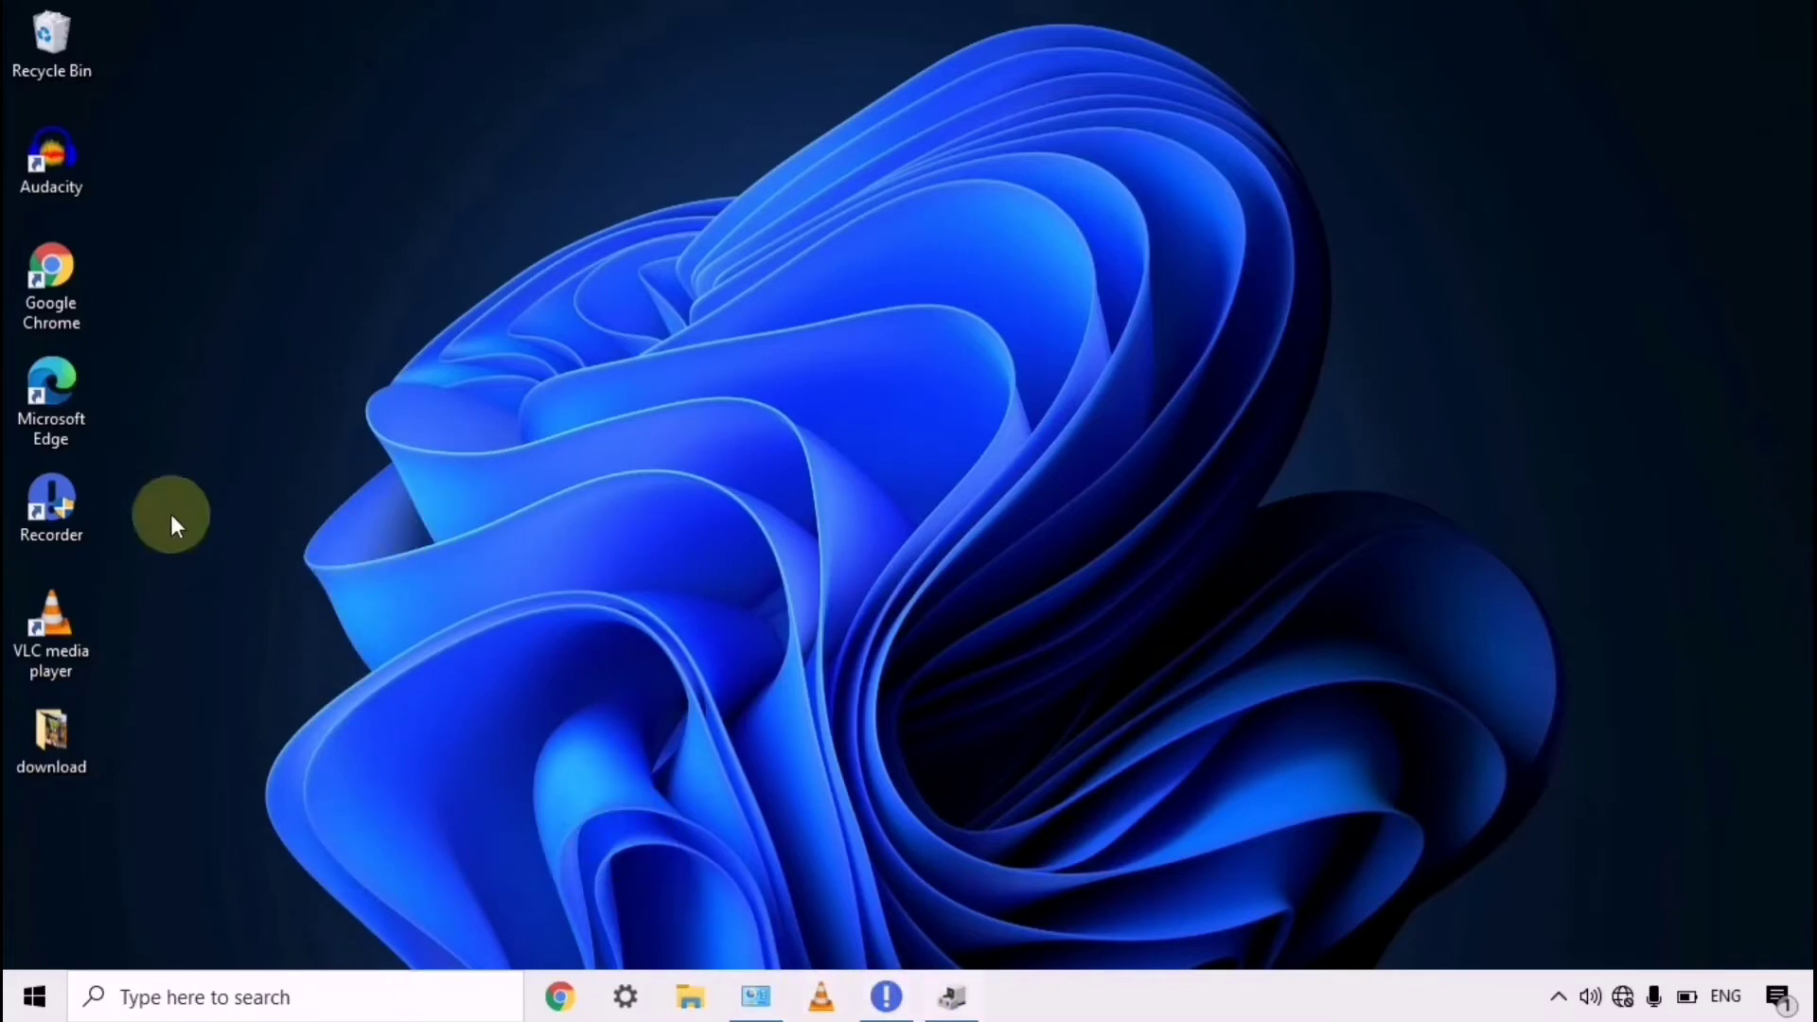
click(950, 995)
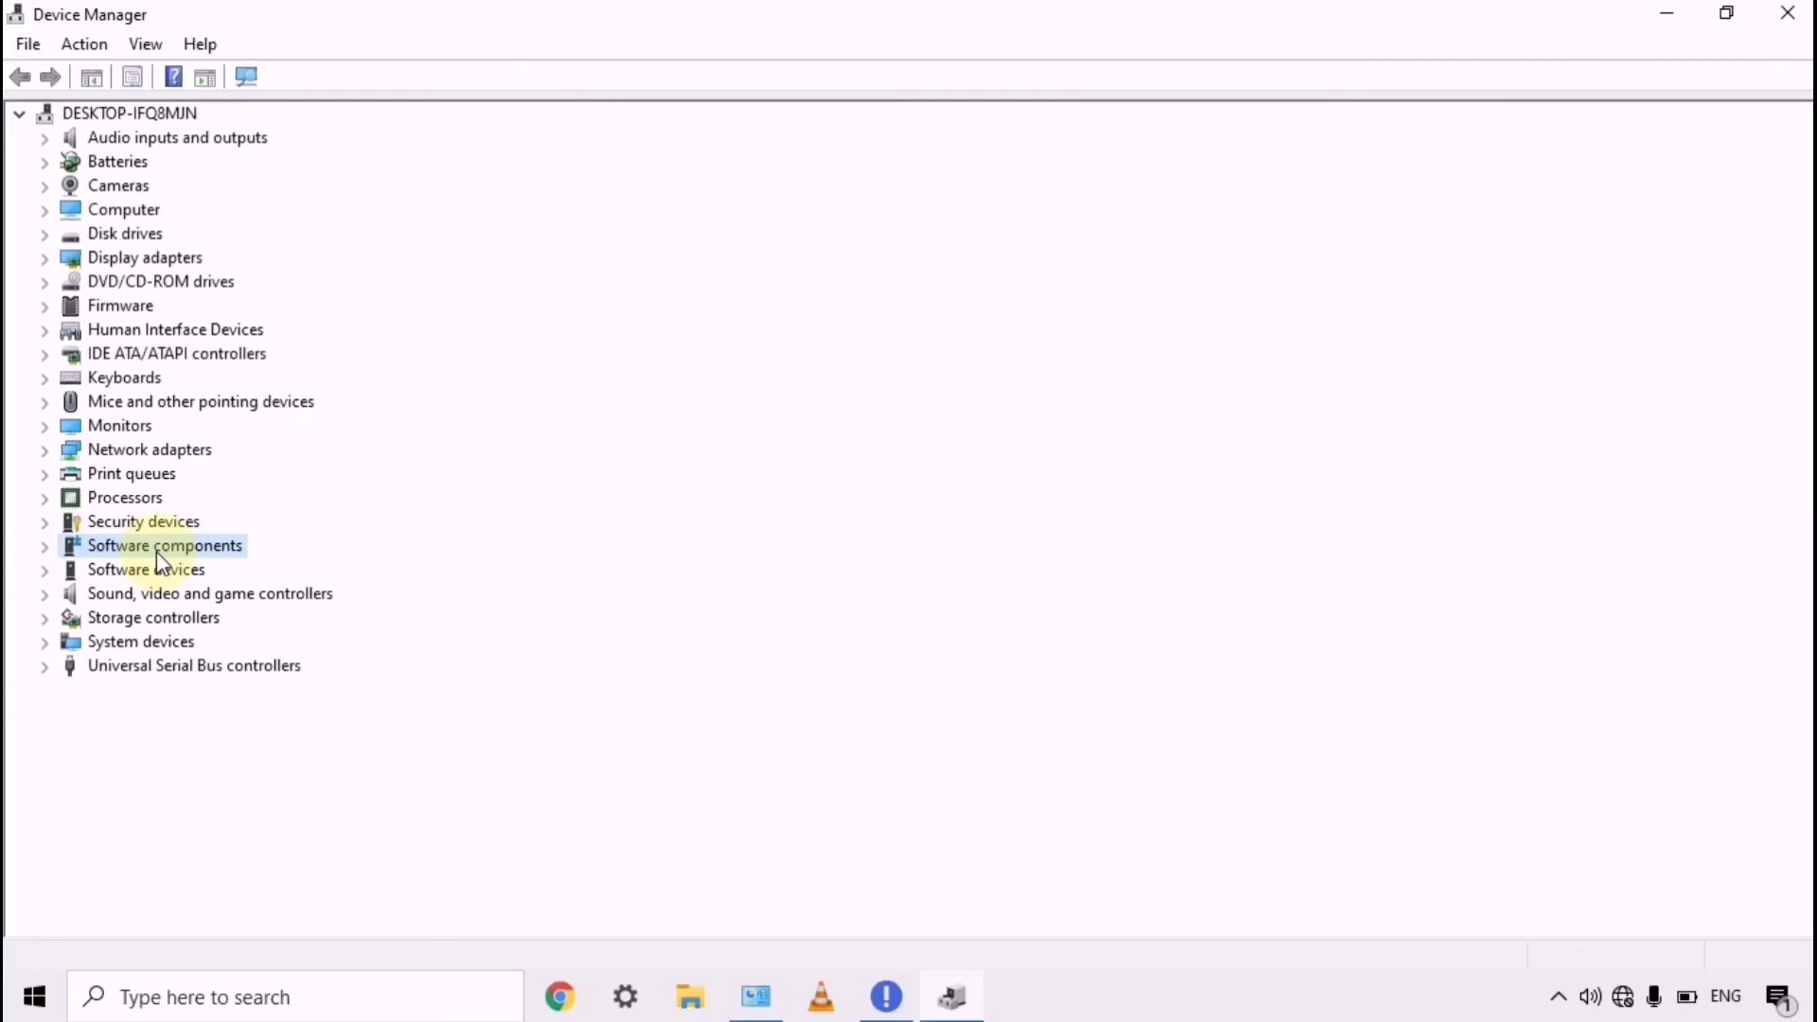
- Expand the Software components category and open the properties of Generic software component
click(54, 549)
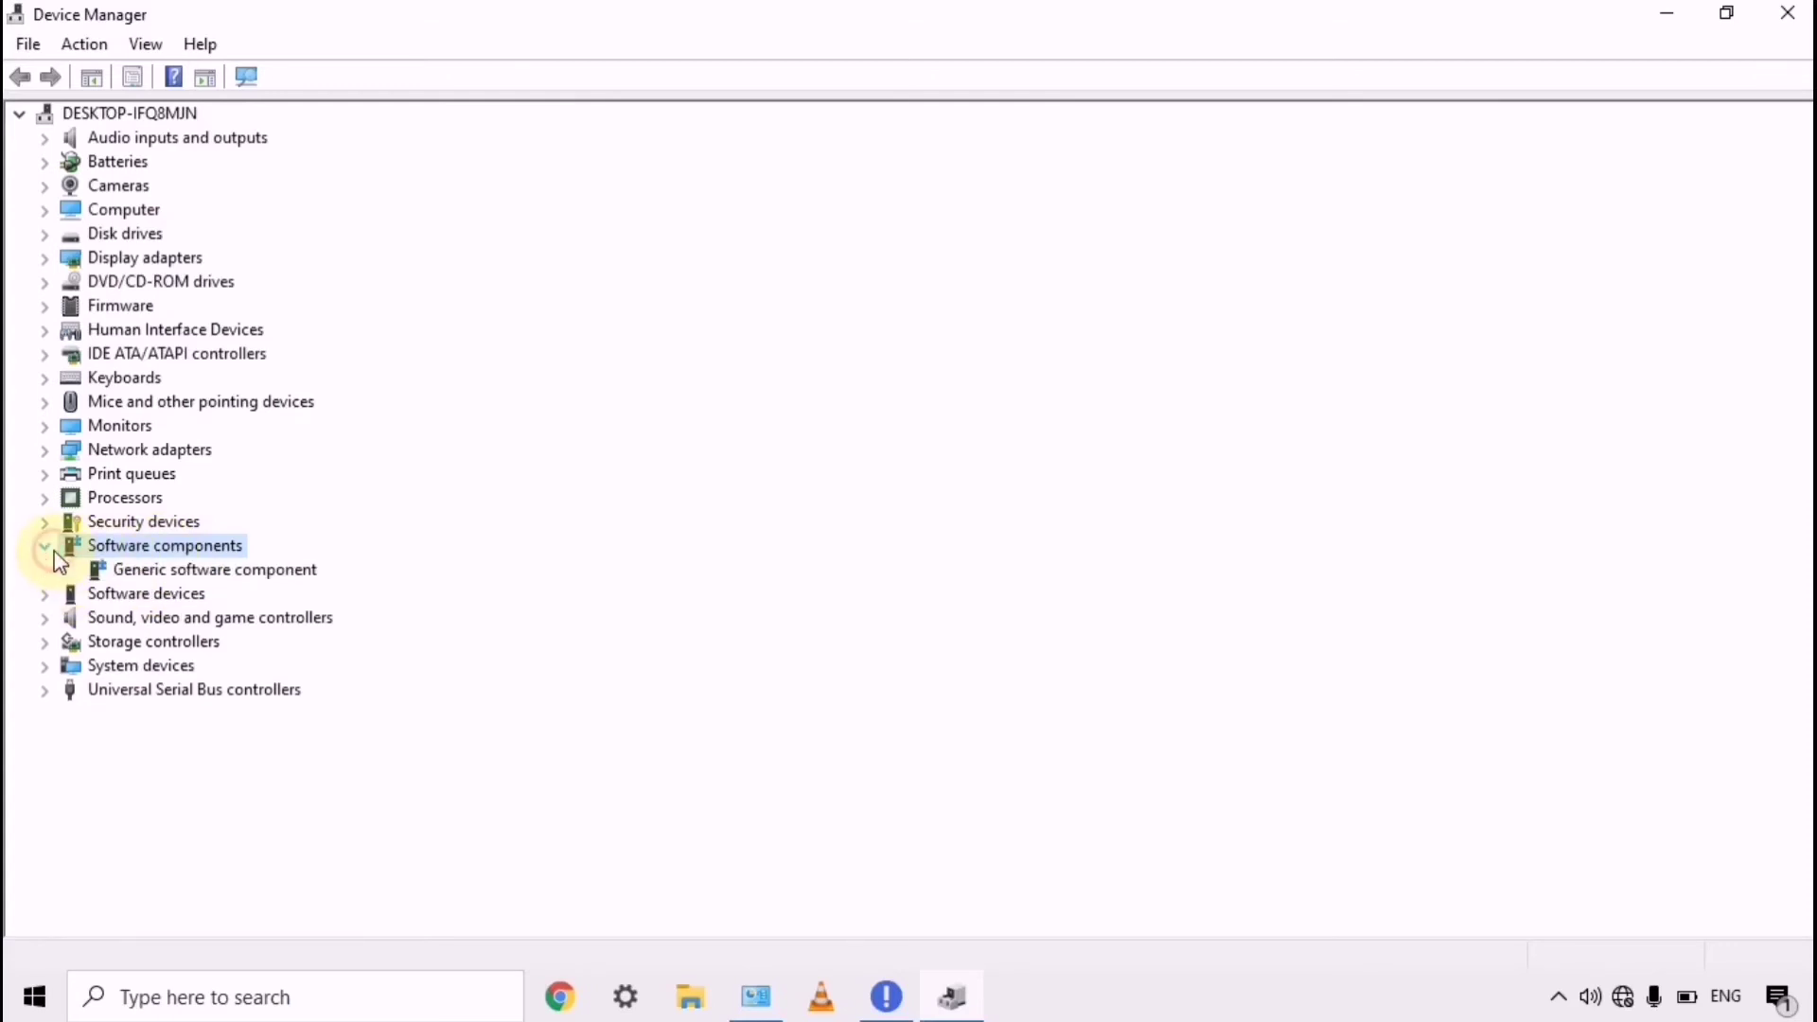
click(147, 574)
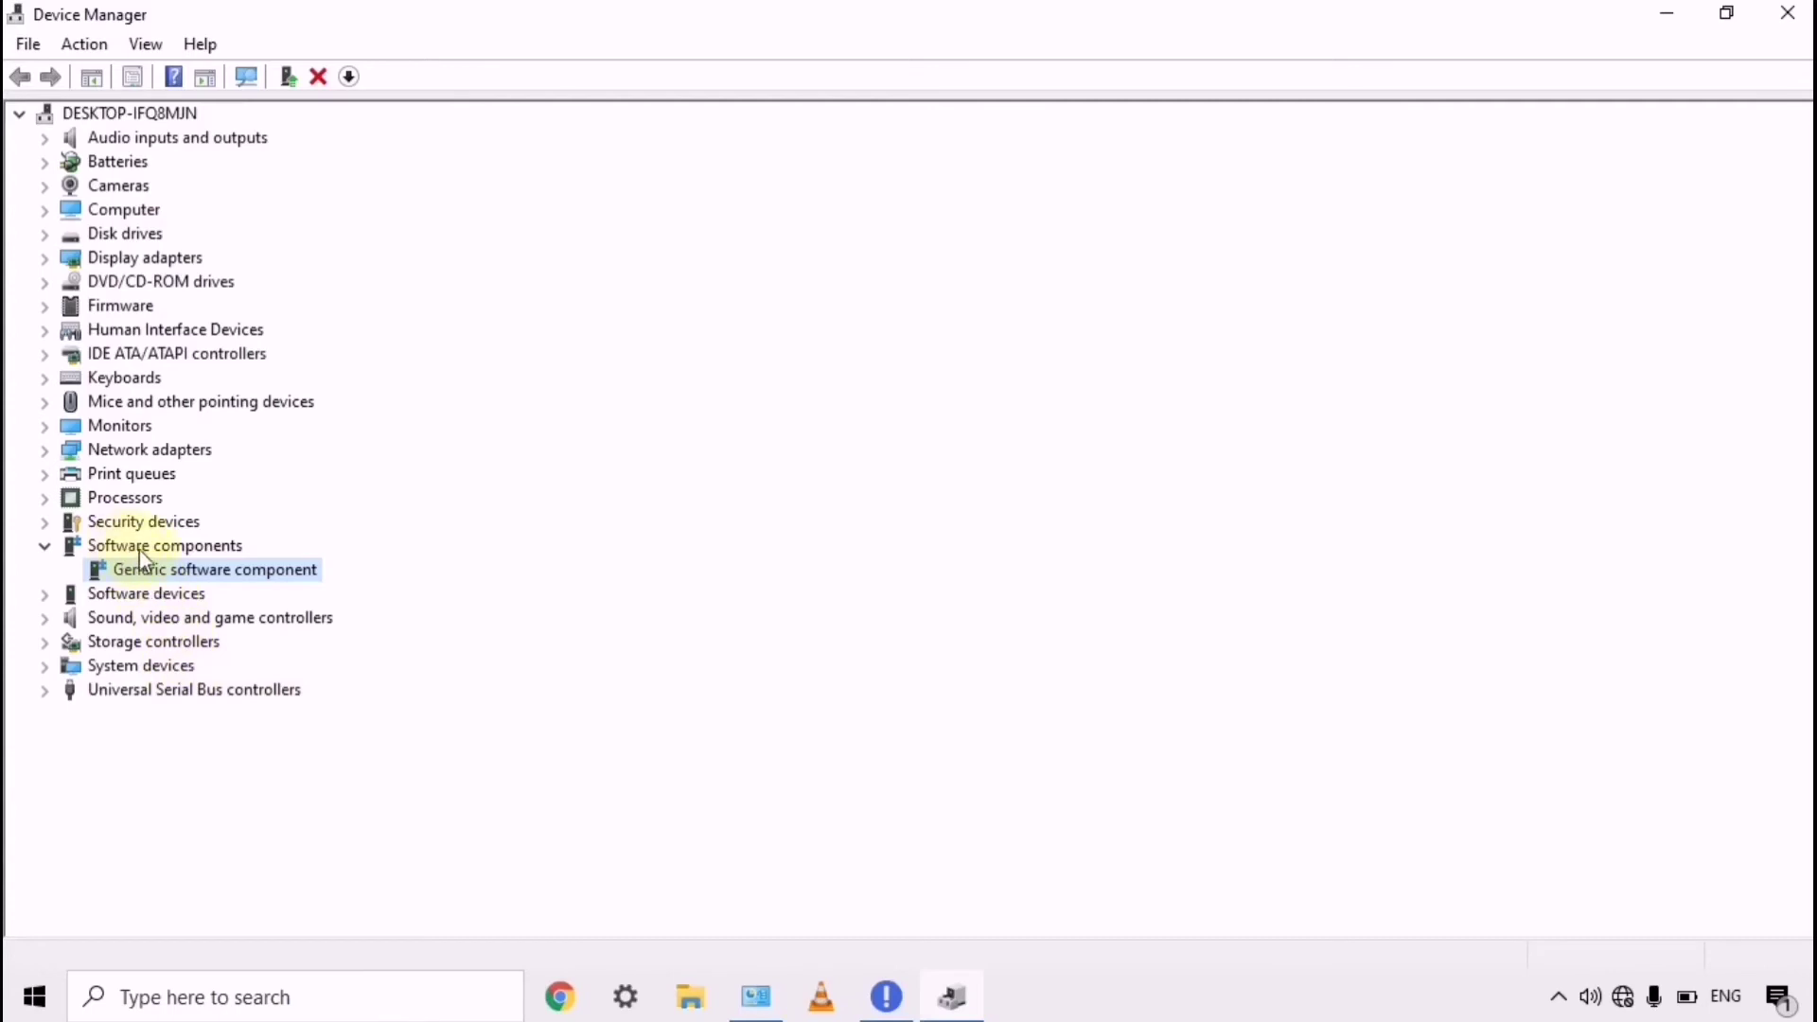
click(250, 575)
double_click(245, 570)
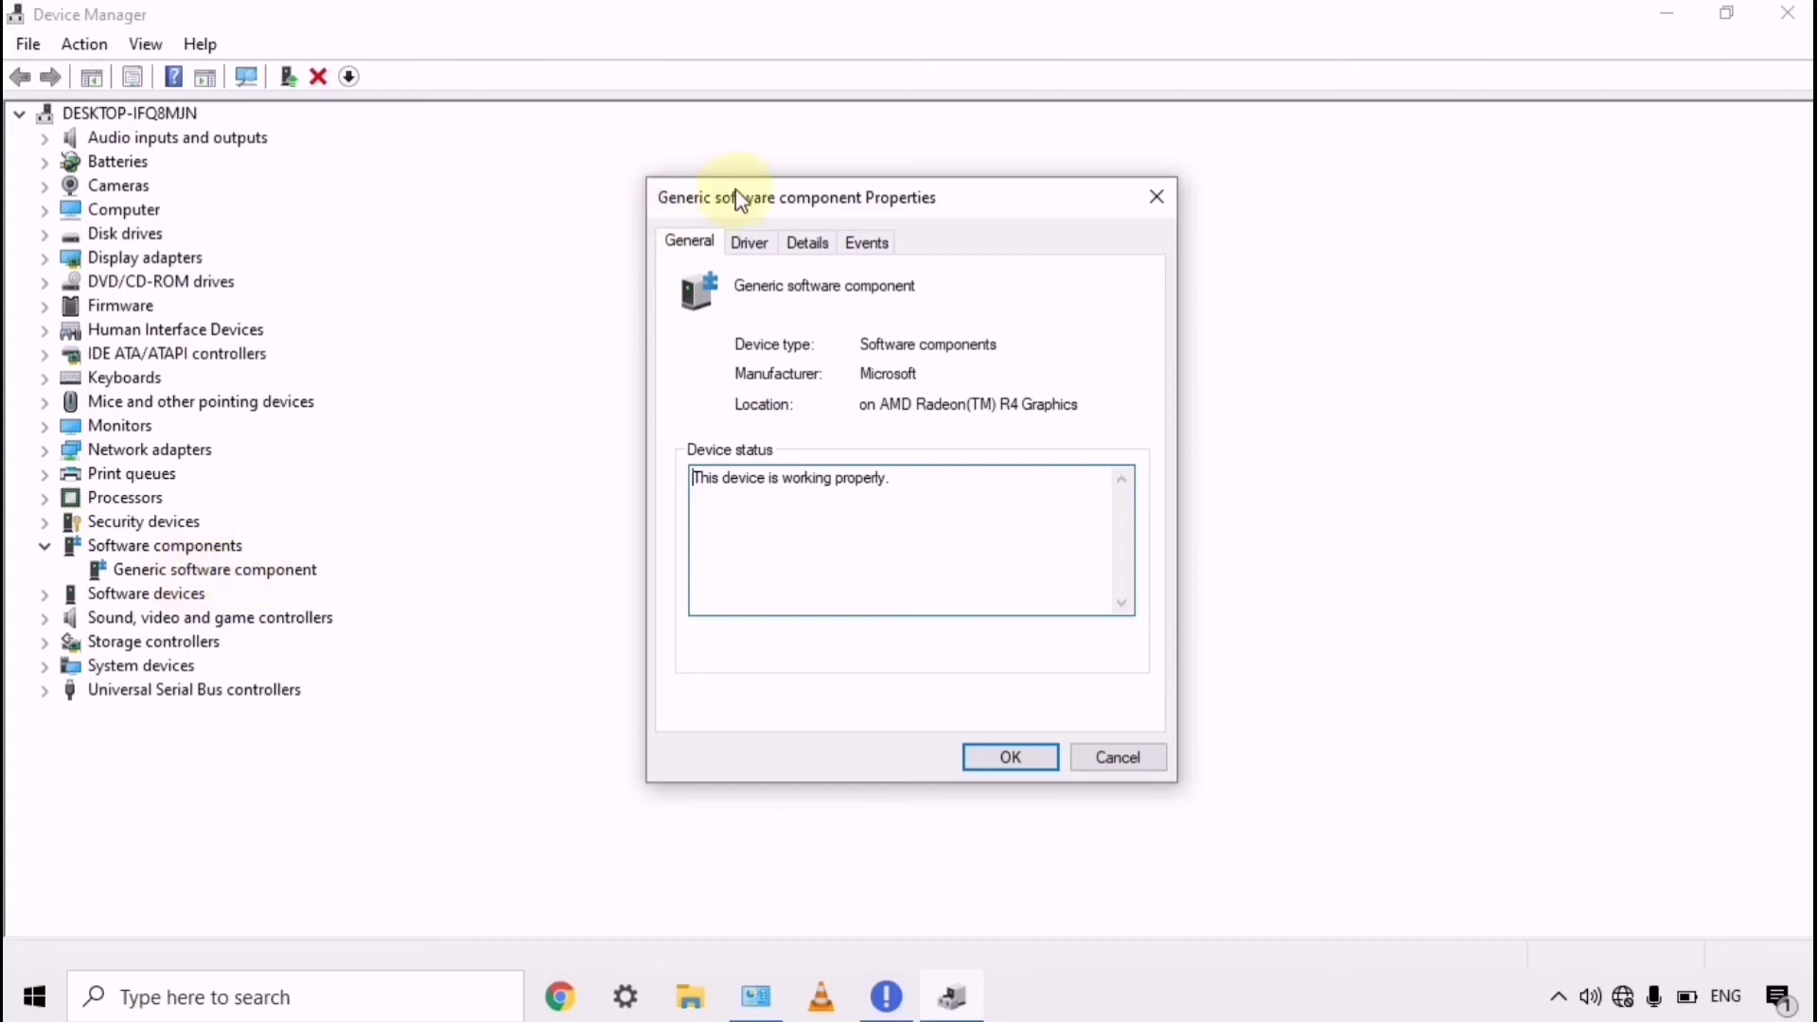
- Run a driver update for Generic software component with an automatic driver search, and close the update wizard
click(749, 248)
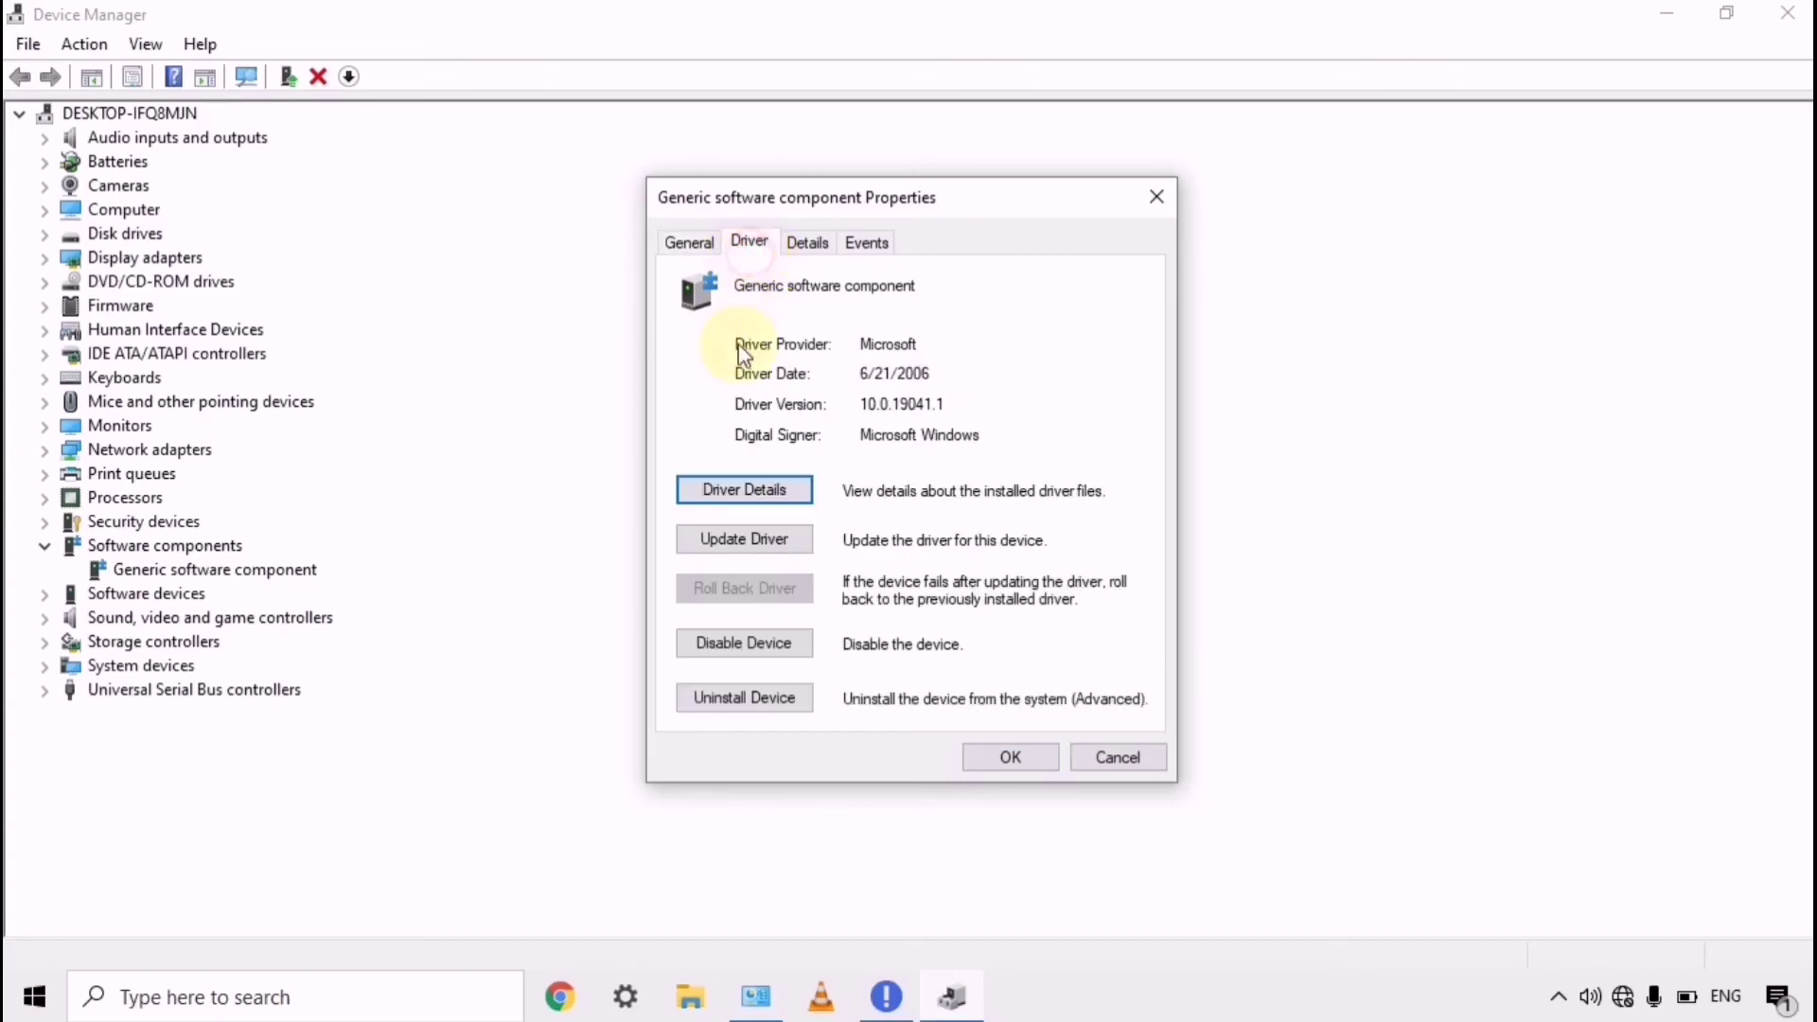
click(719, 547)
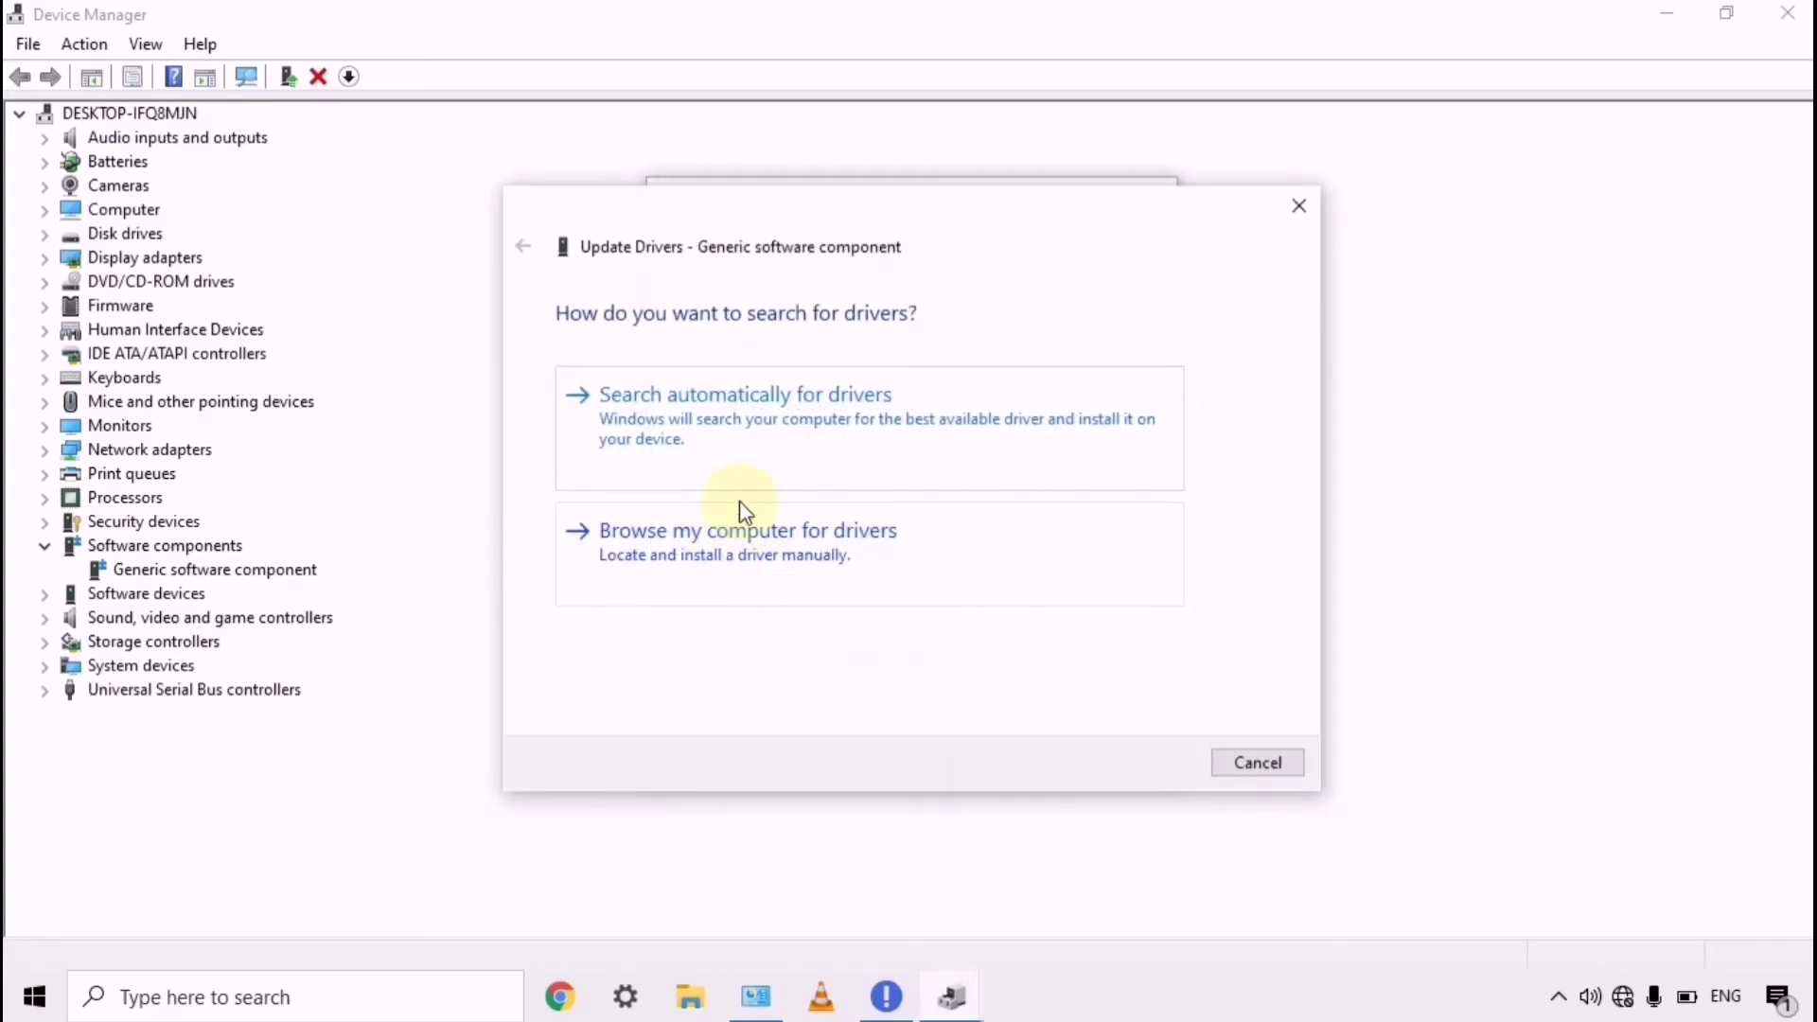
click(738, 412)
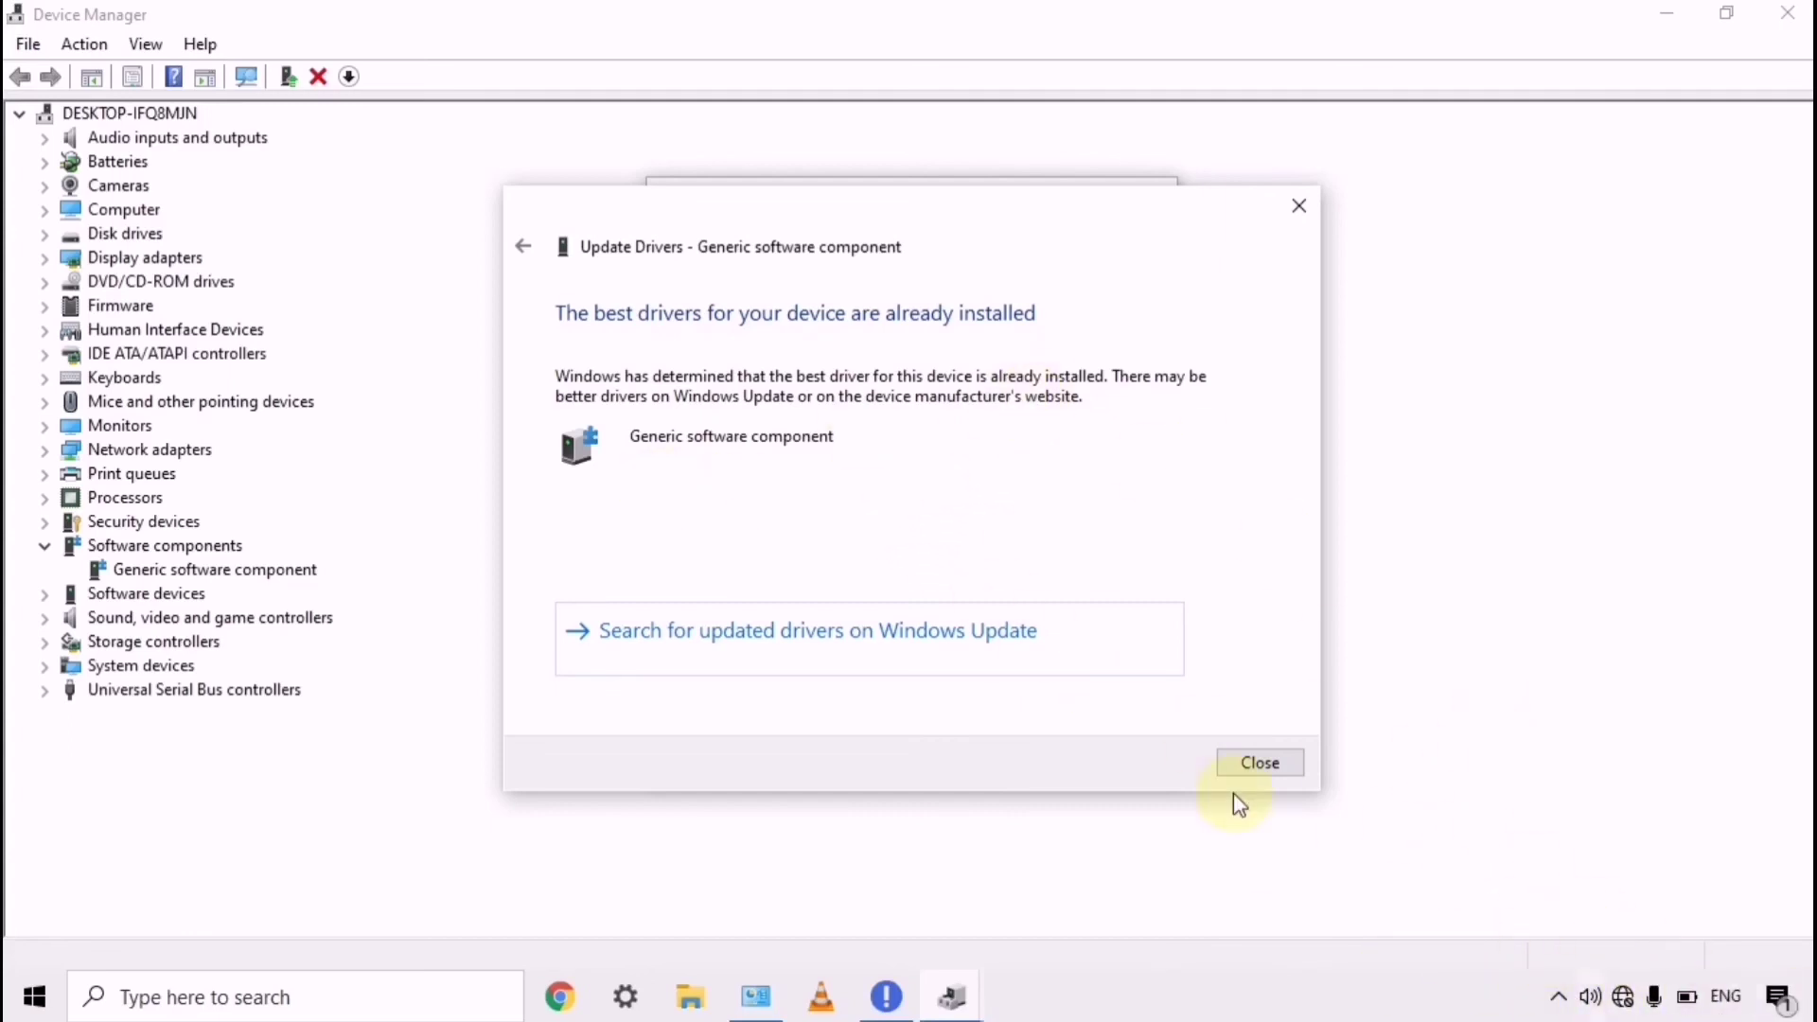
click(1299, 205)
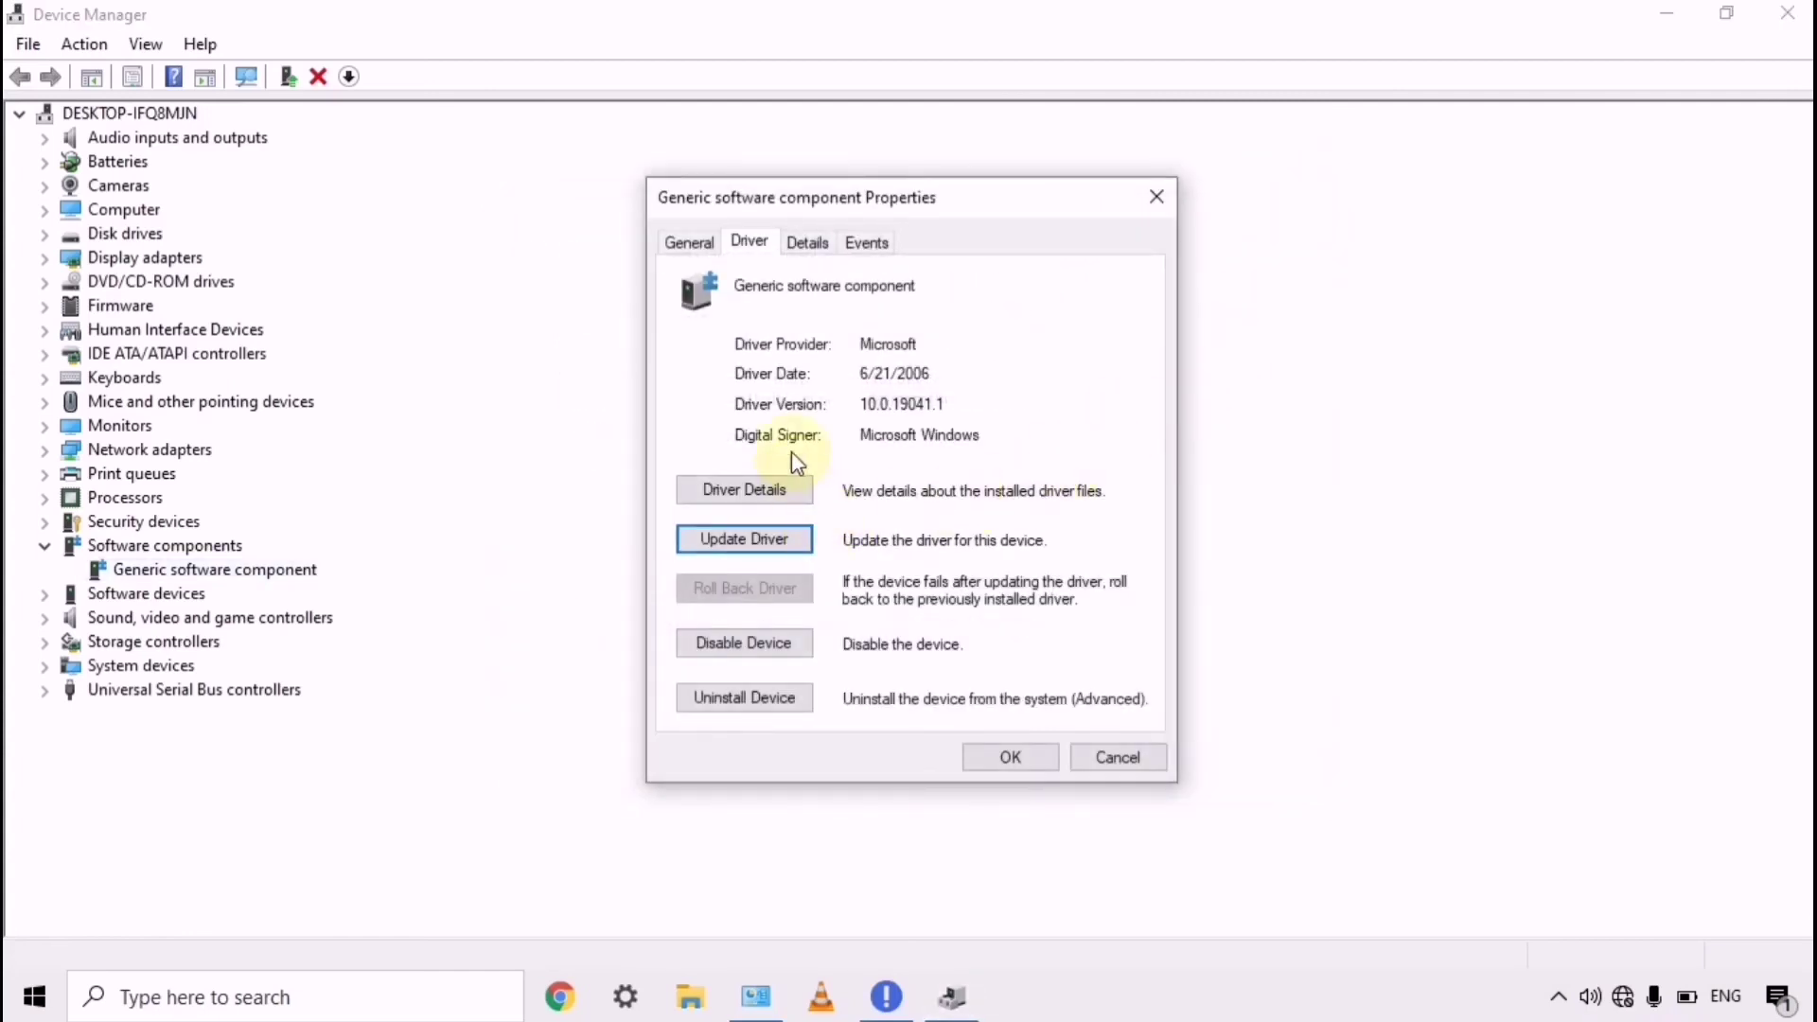
- Examine the details and events of Generic software component, close its properties and select the Software components category
click(801, 248)
click(859, 246)
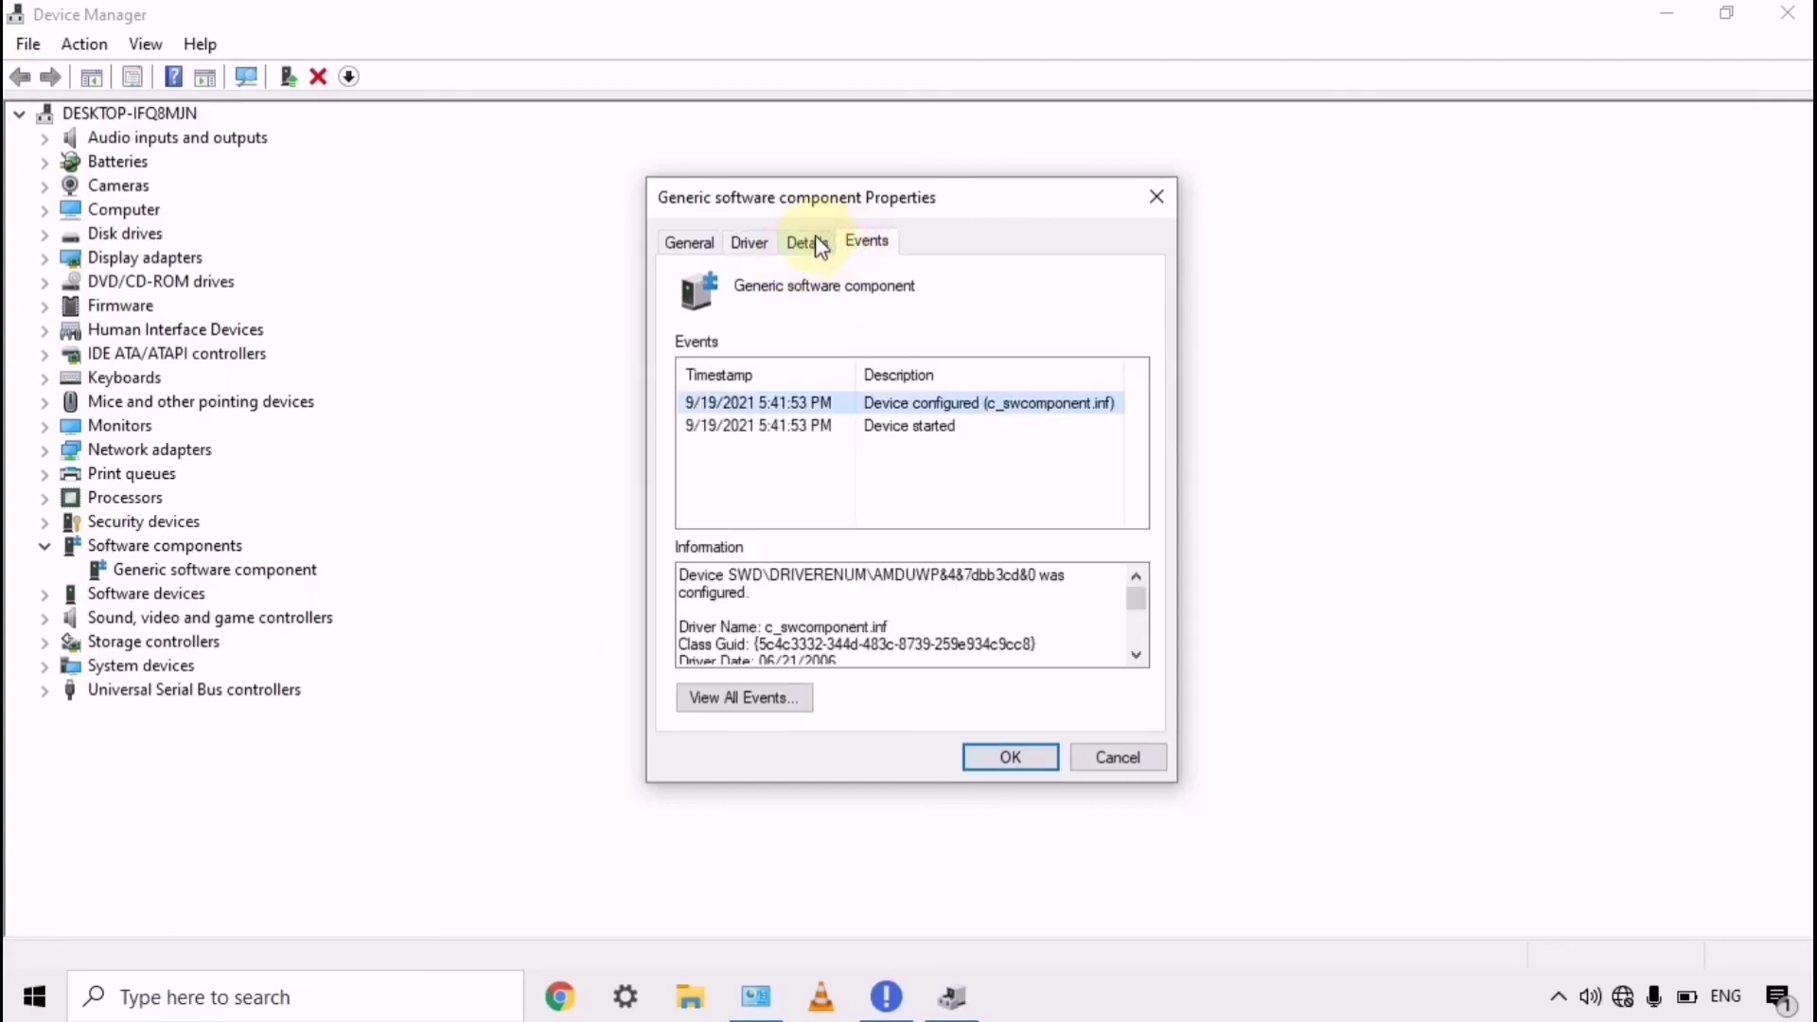
click(821, 244)
click(860, 248)
click(811, 246)
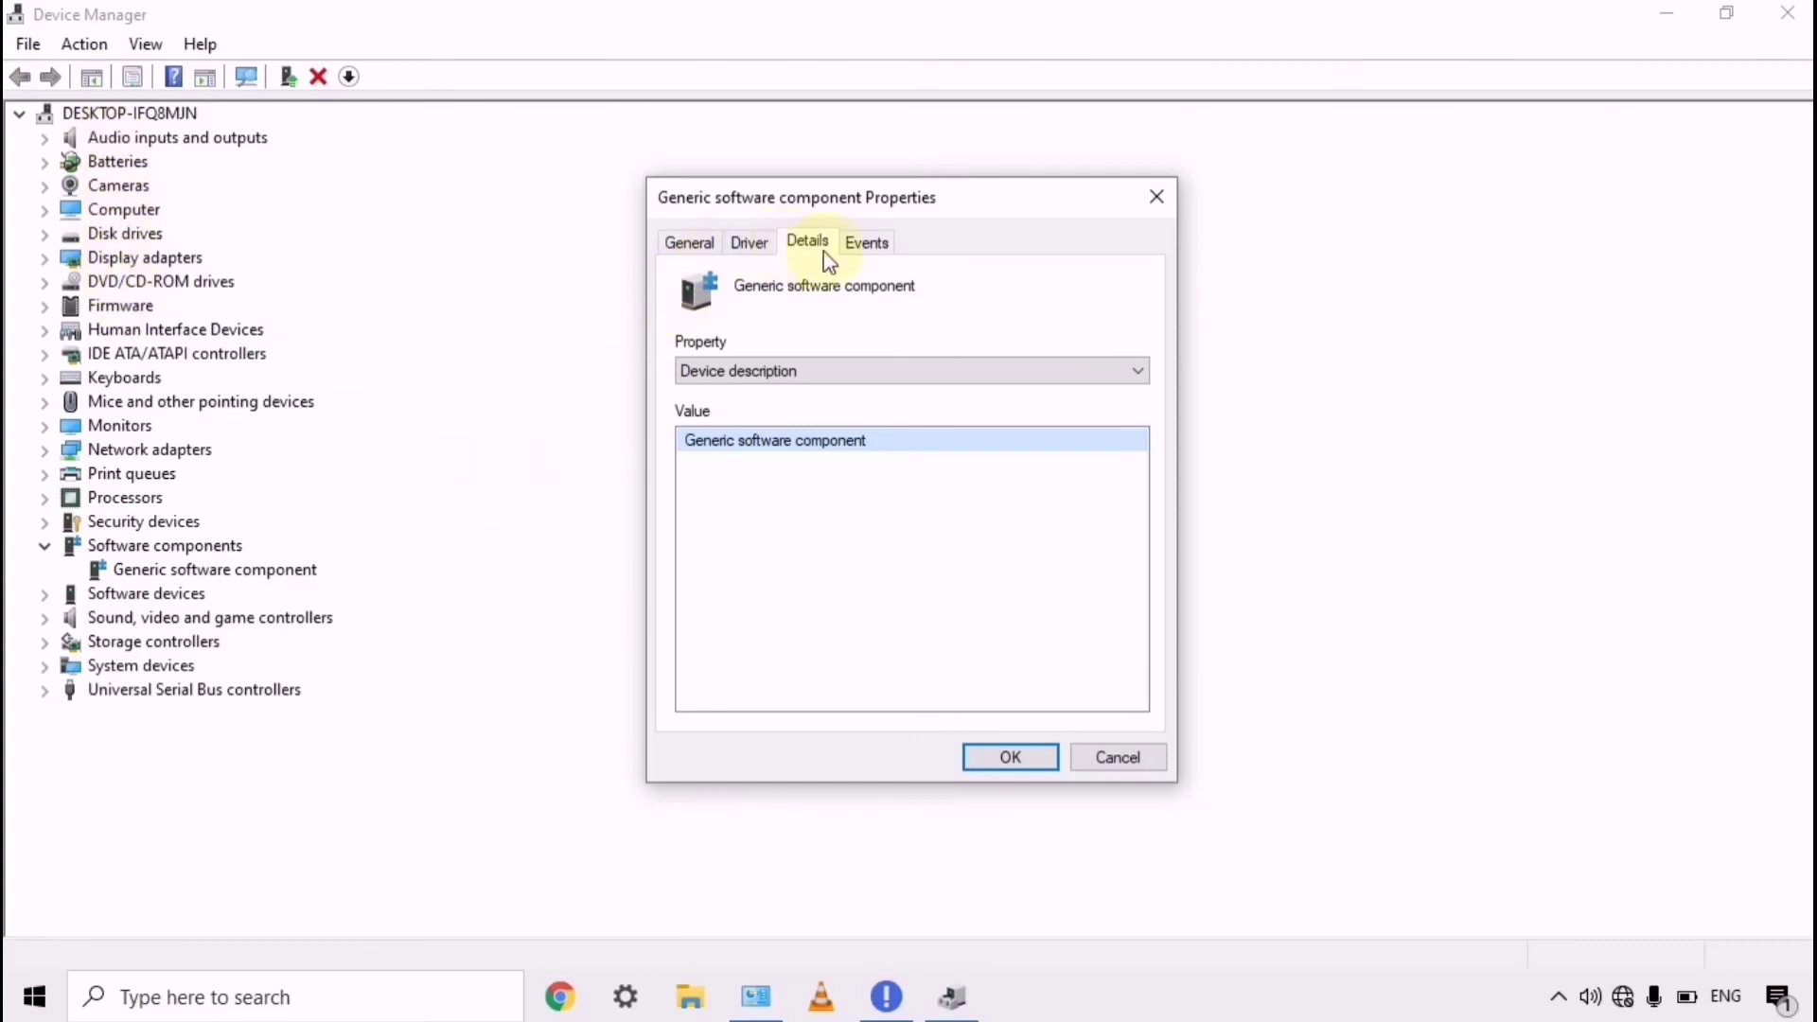
click(863, 242)
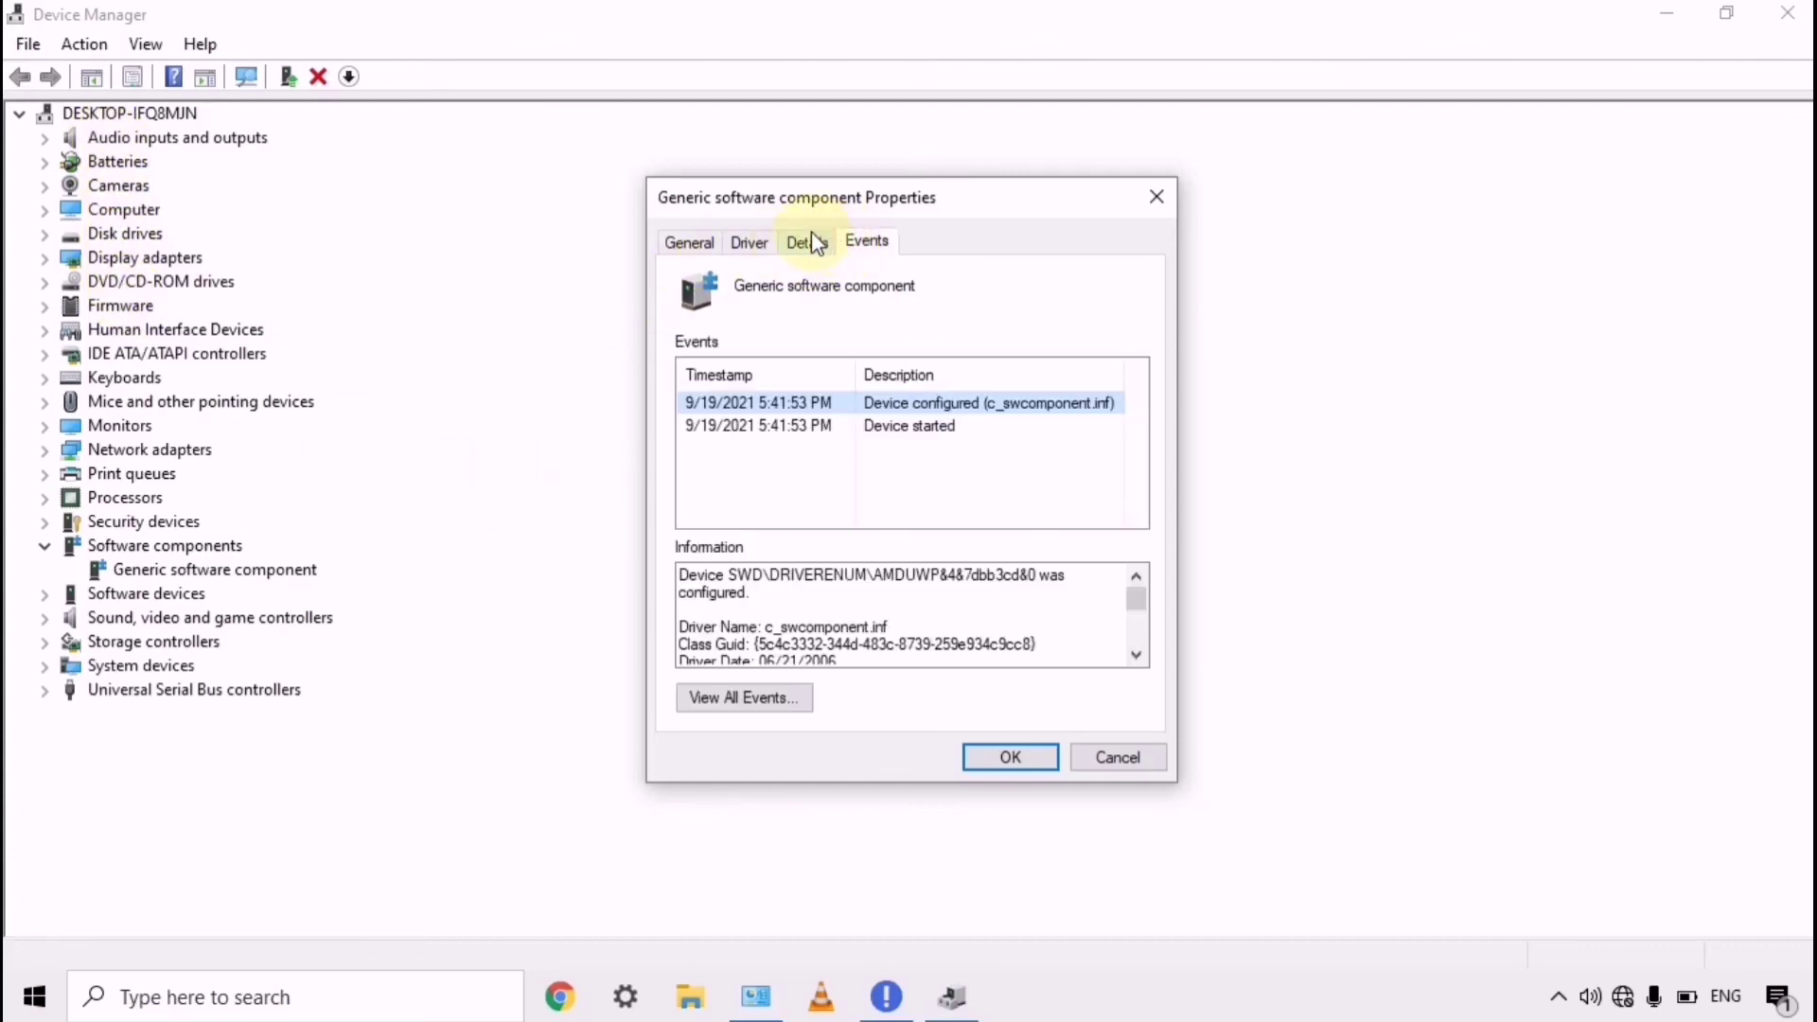
click(813, 240)
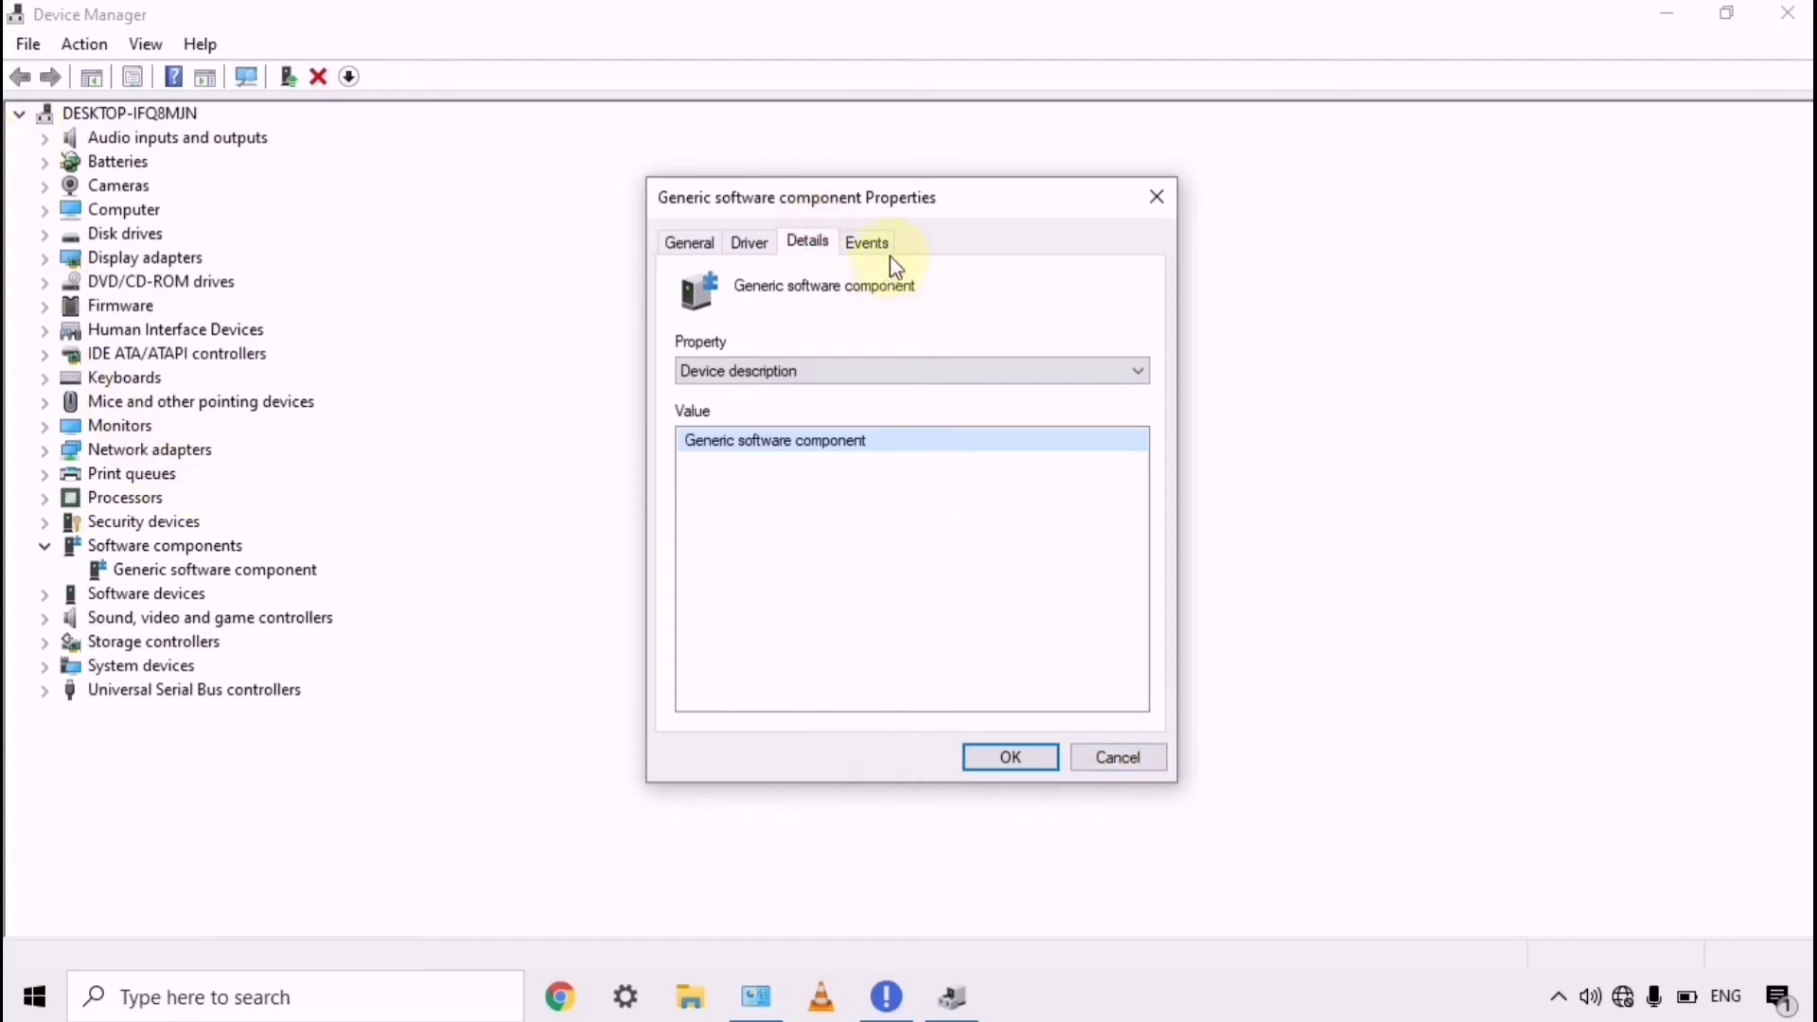
click(1158, 204)
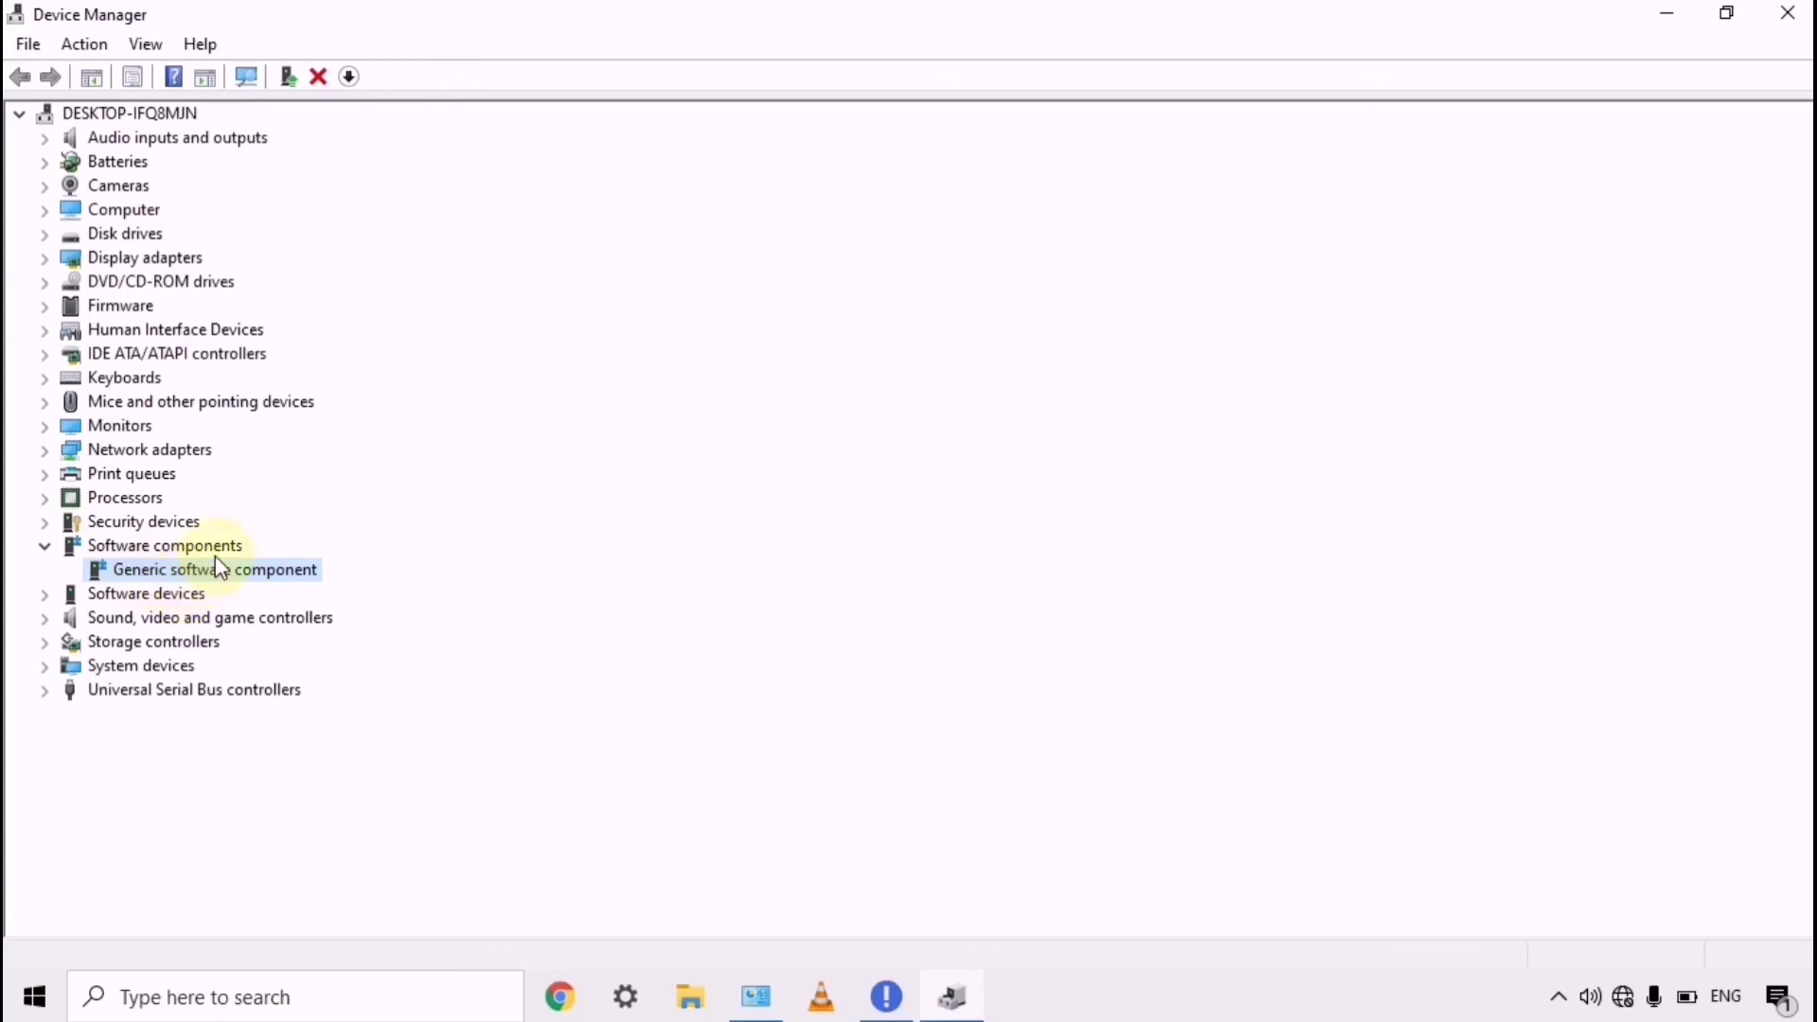
click(159, 548)
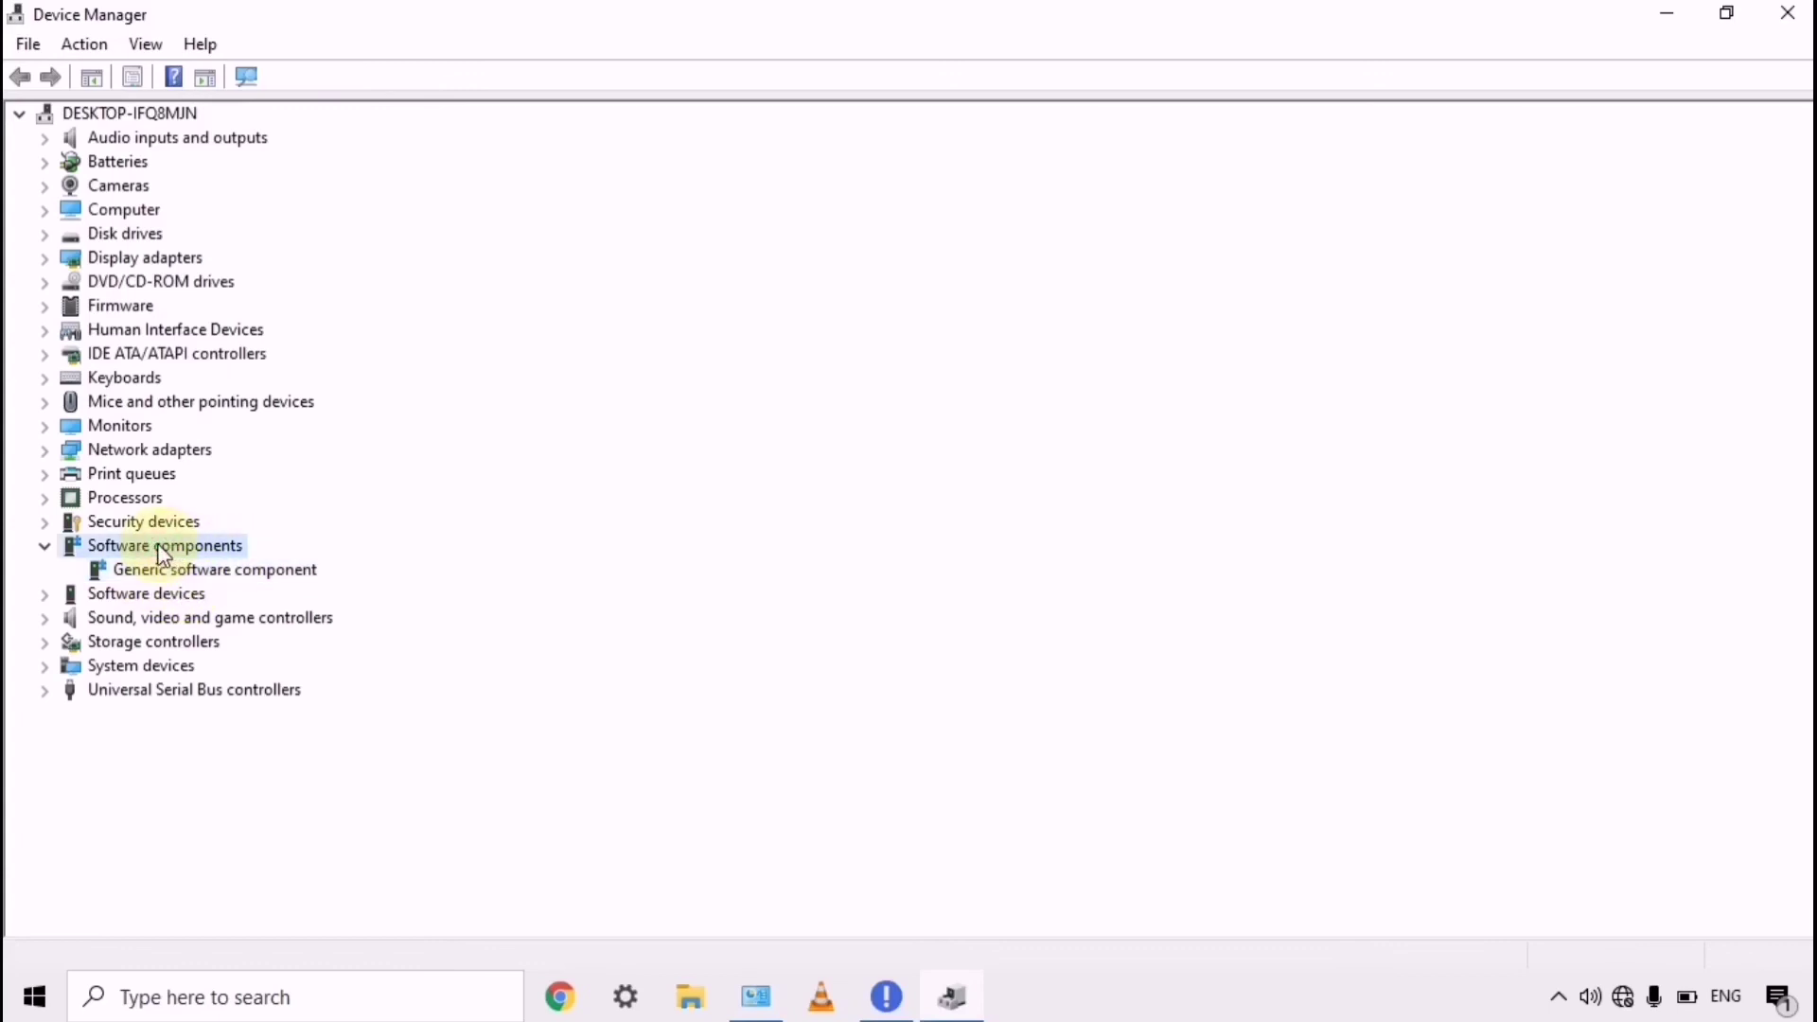